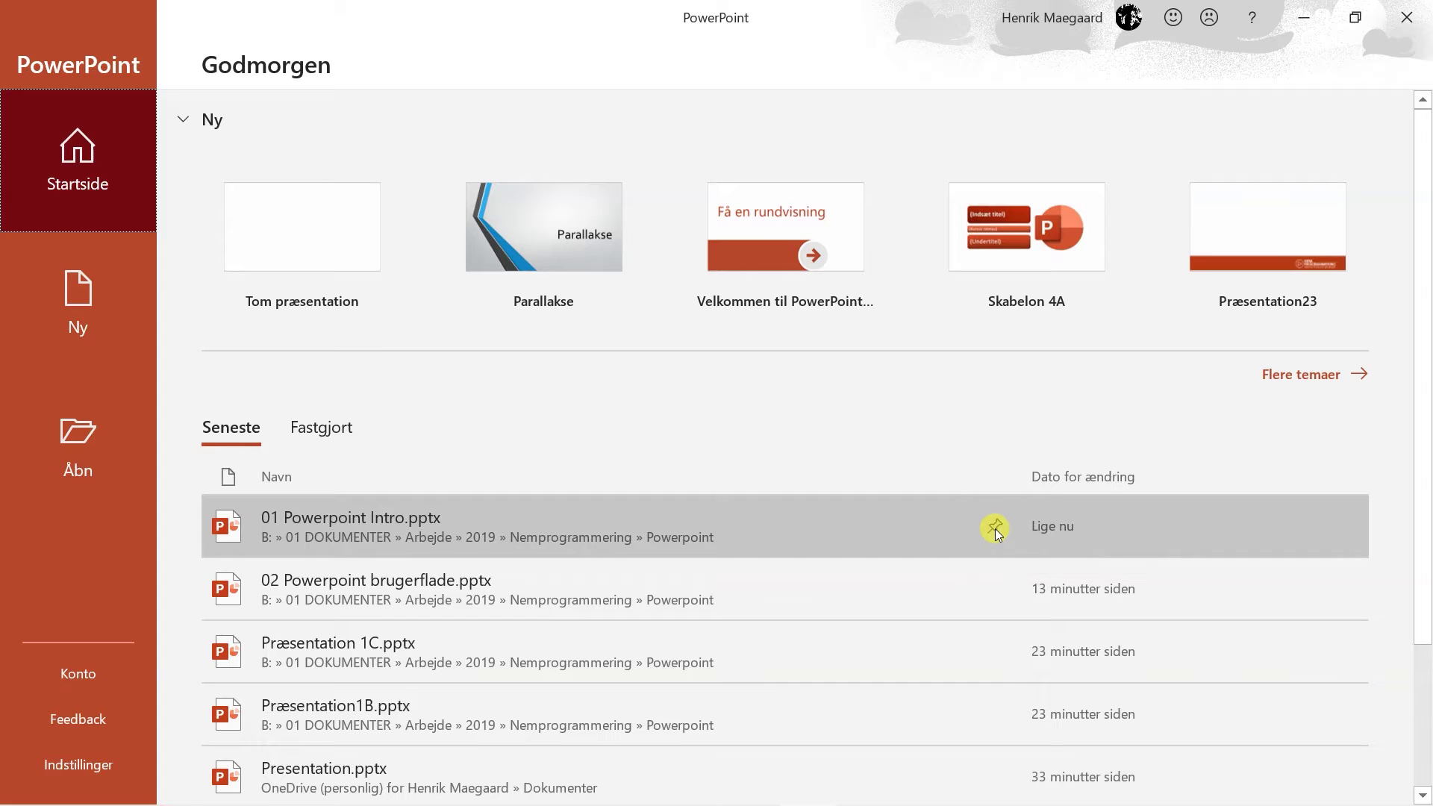
Pin 01 Powerpoint Intro.pptx, check it under Fastgjort, then go back to Seneste.
click(996, 529)
scroll(995, 528, down, 2)
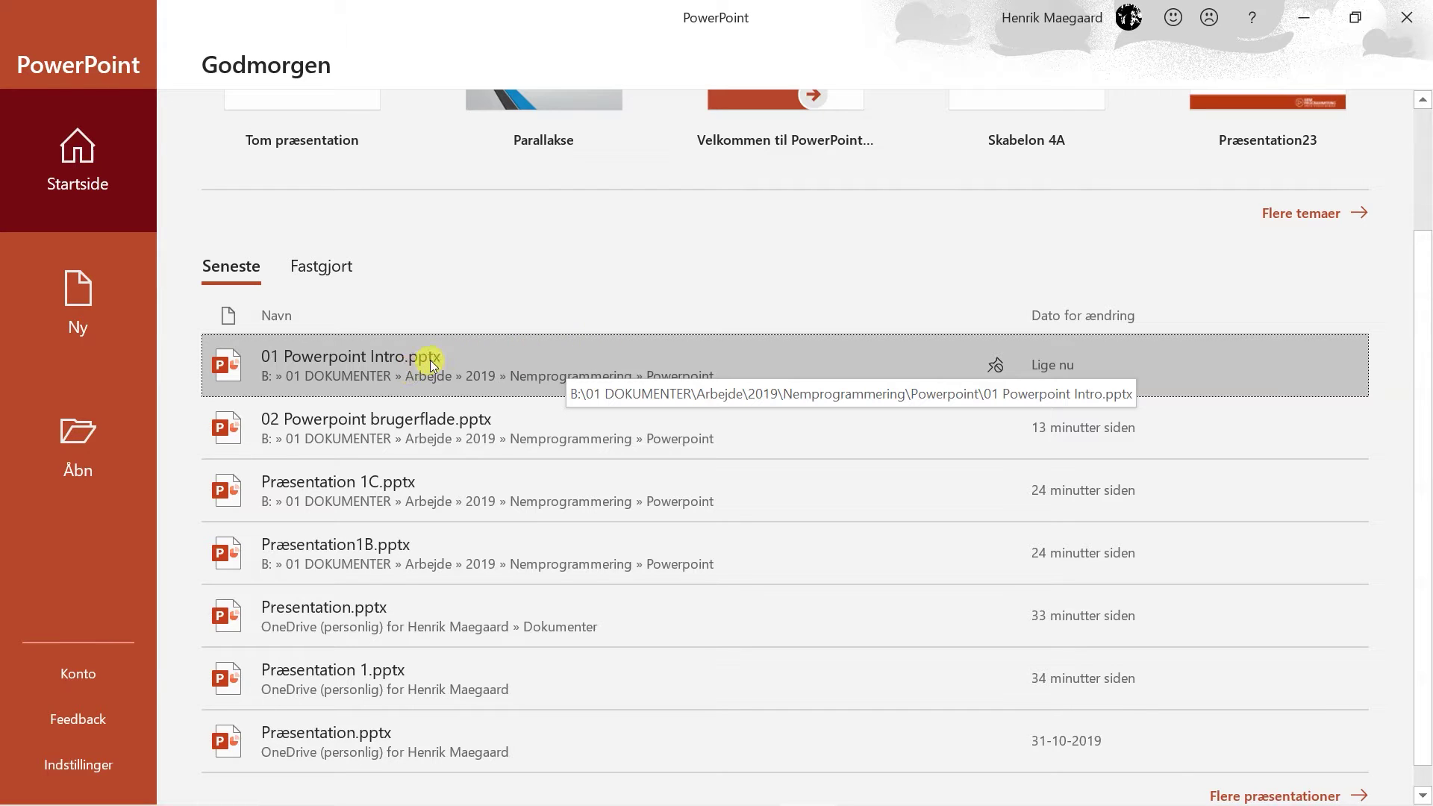
click(340, 266)
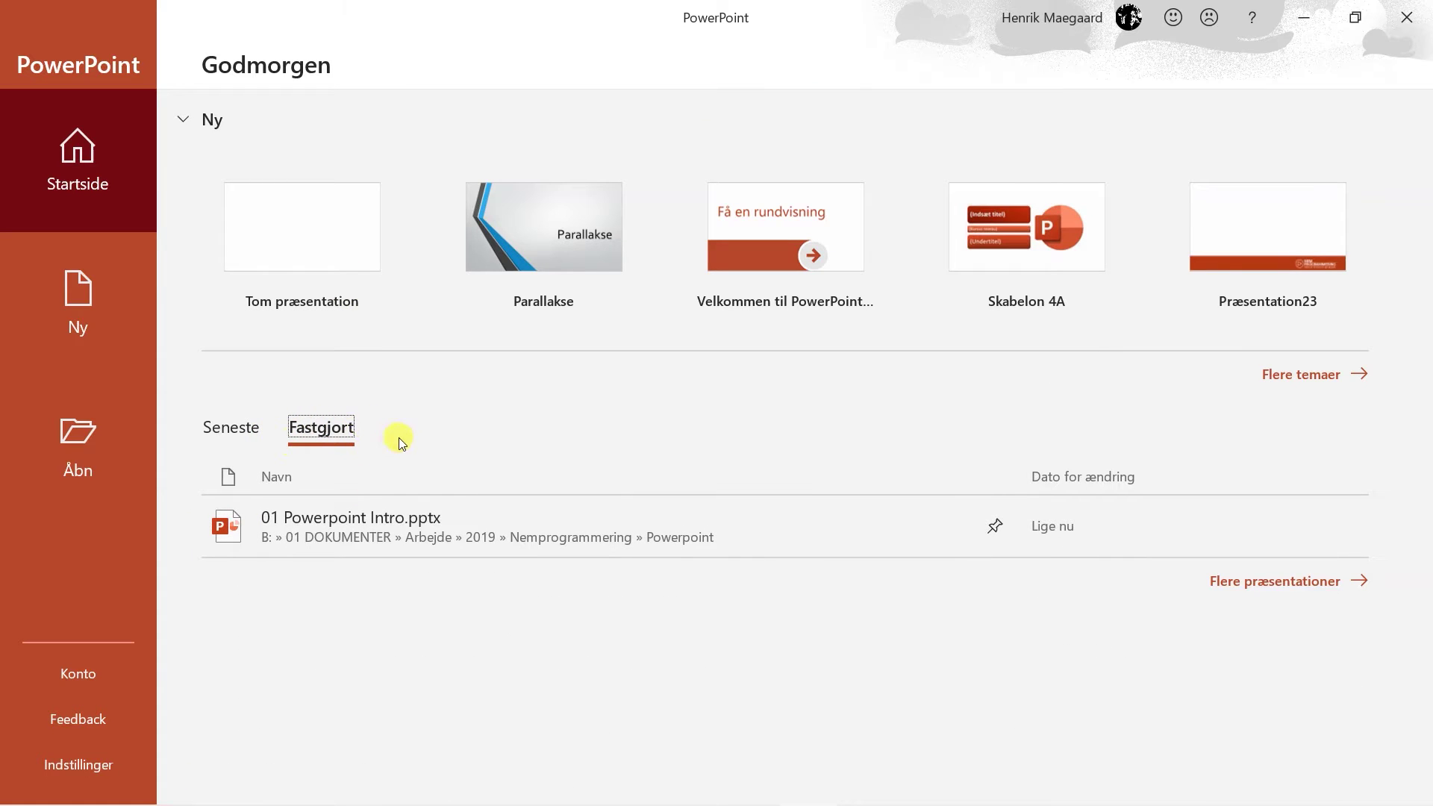
click(239, 428)
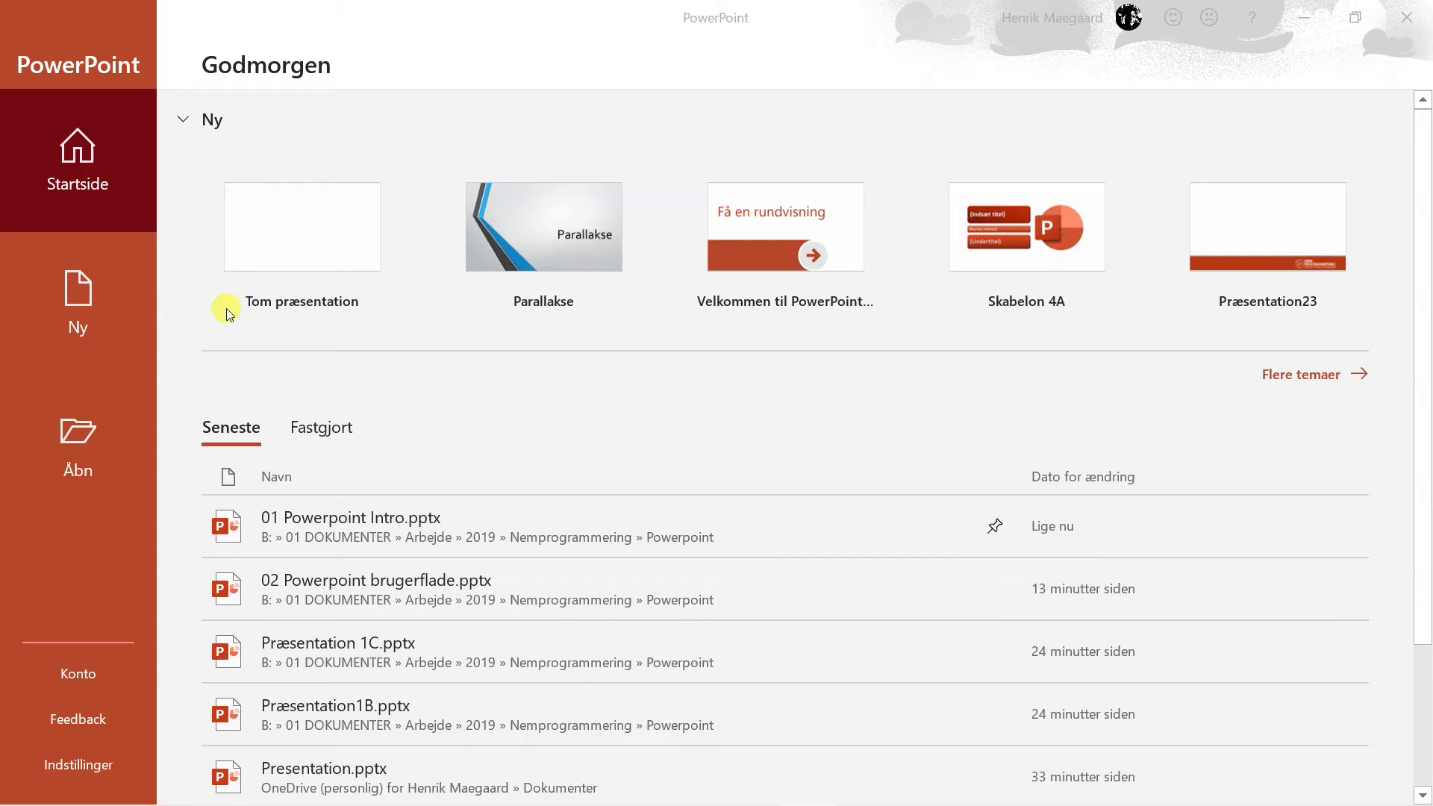
Browse the Ny template gallery and pick the Tom præsentation template.
click(77, 299)
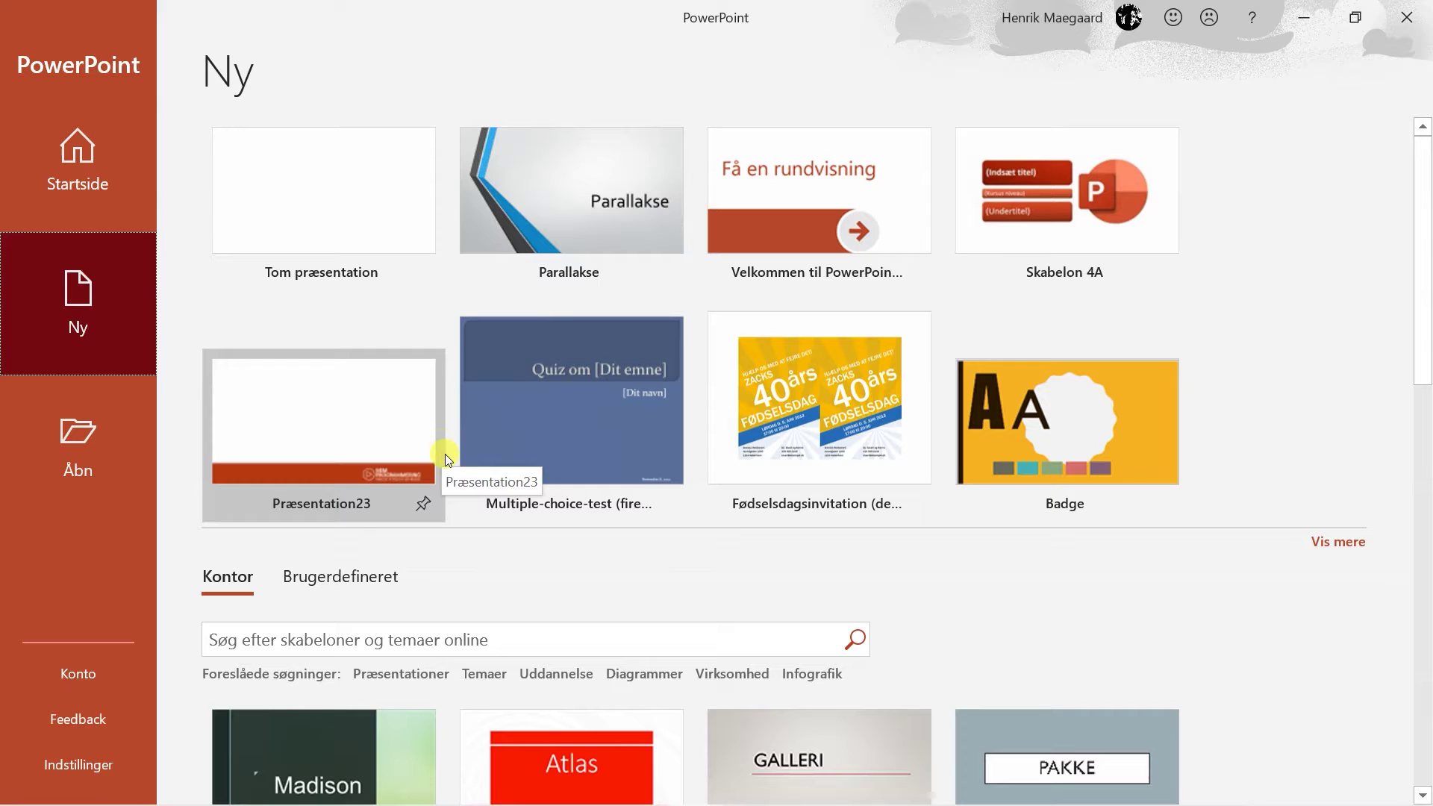
scroll(474, 598, down, 3)
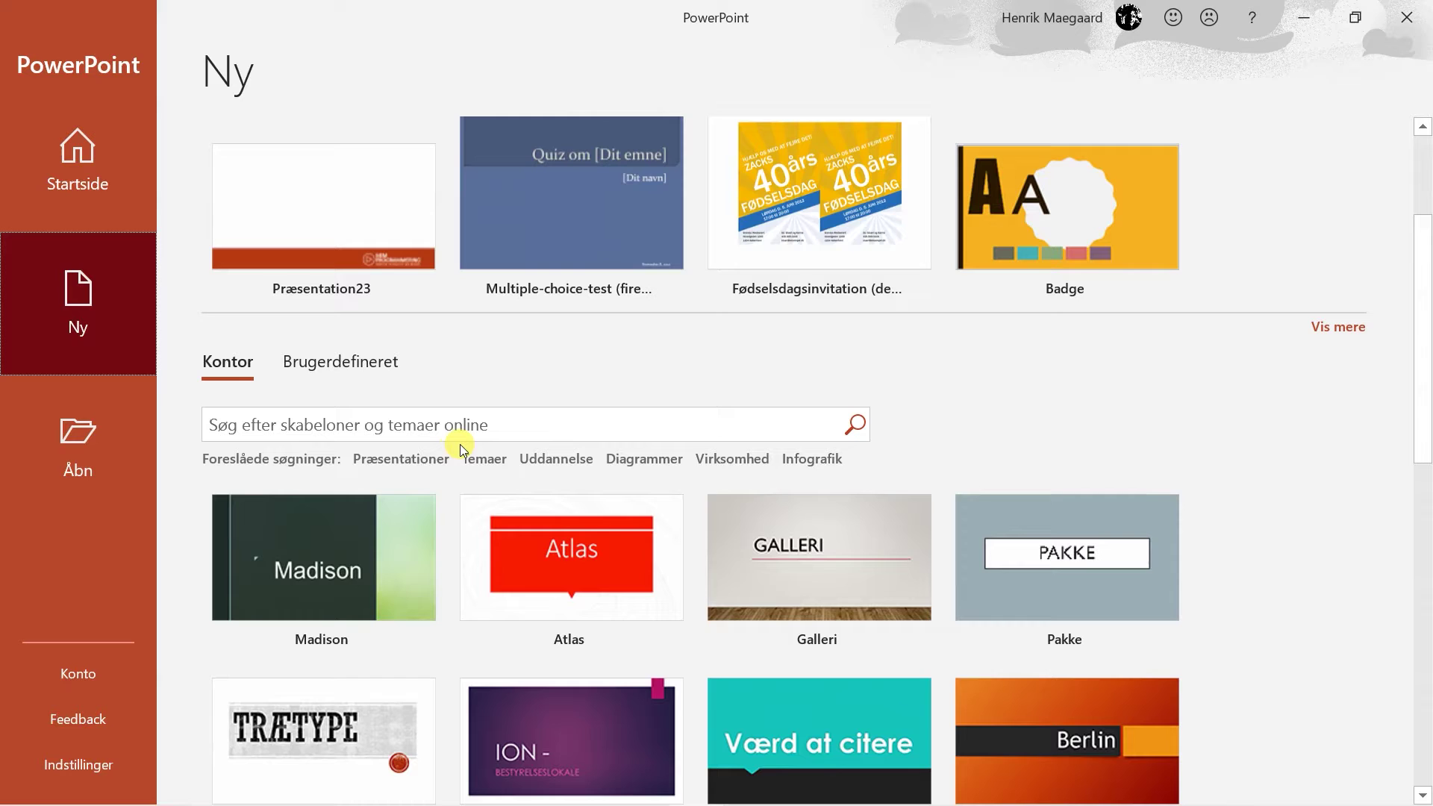
scroll(460, 445, up, 3)
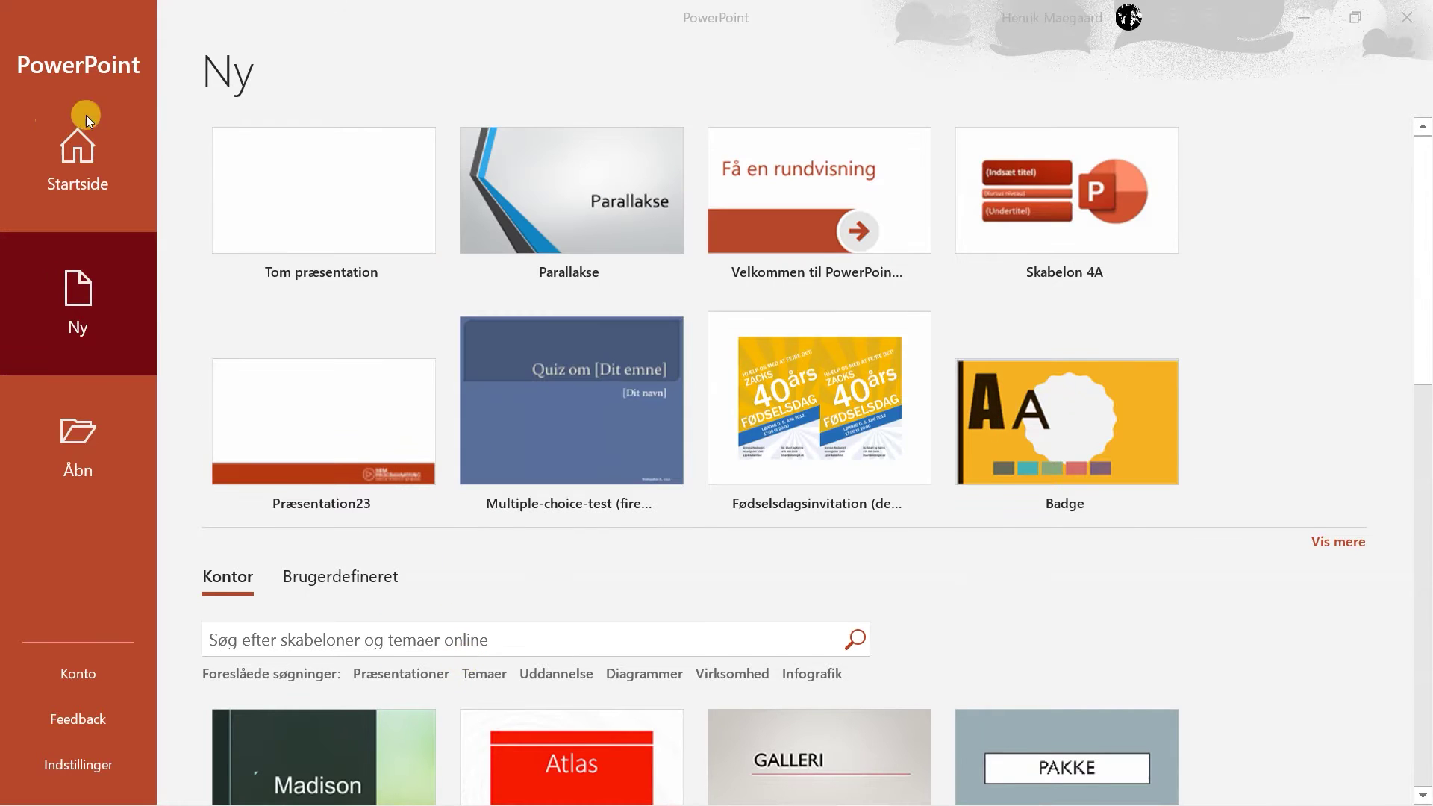
click(276, 188)
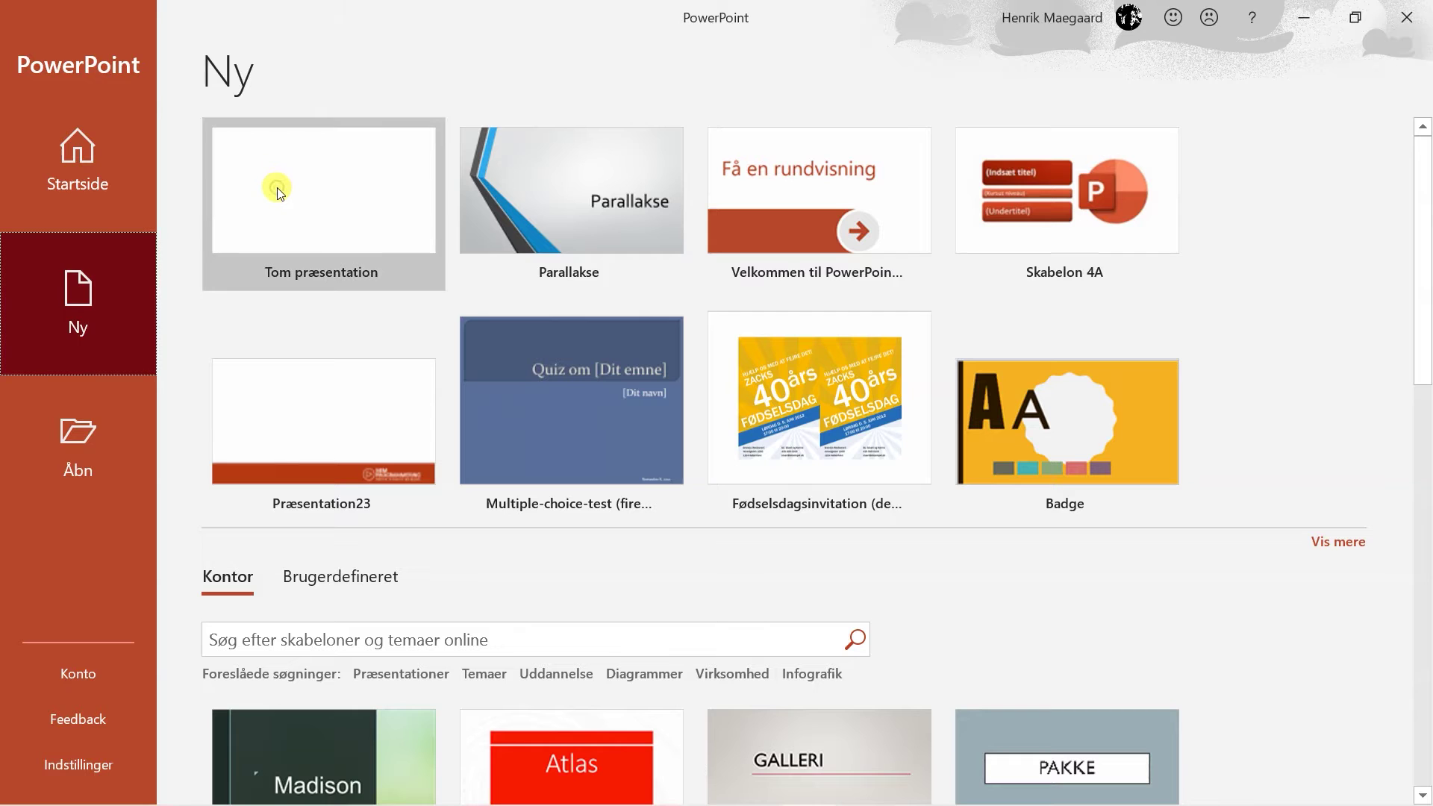
Create the blank presentation Præsentation1 and look through the Indsæt, Tegning and Design tabs.
click(288, 211)
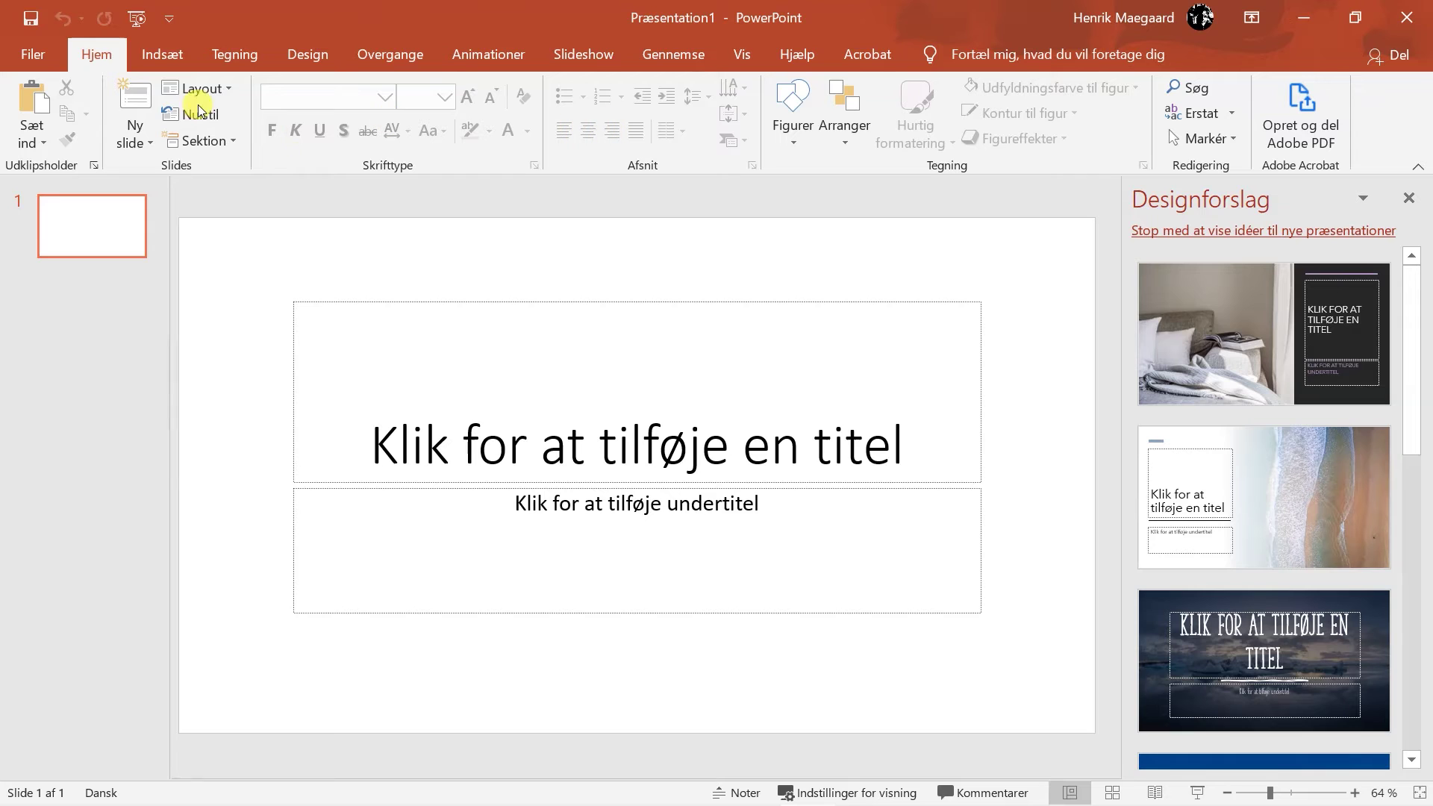
click(180, 56)
click(224, 54)
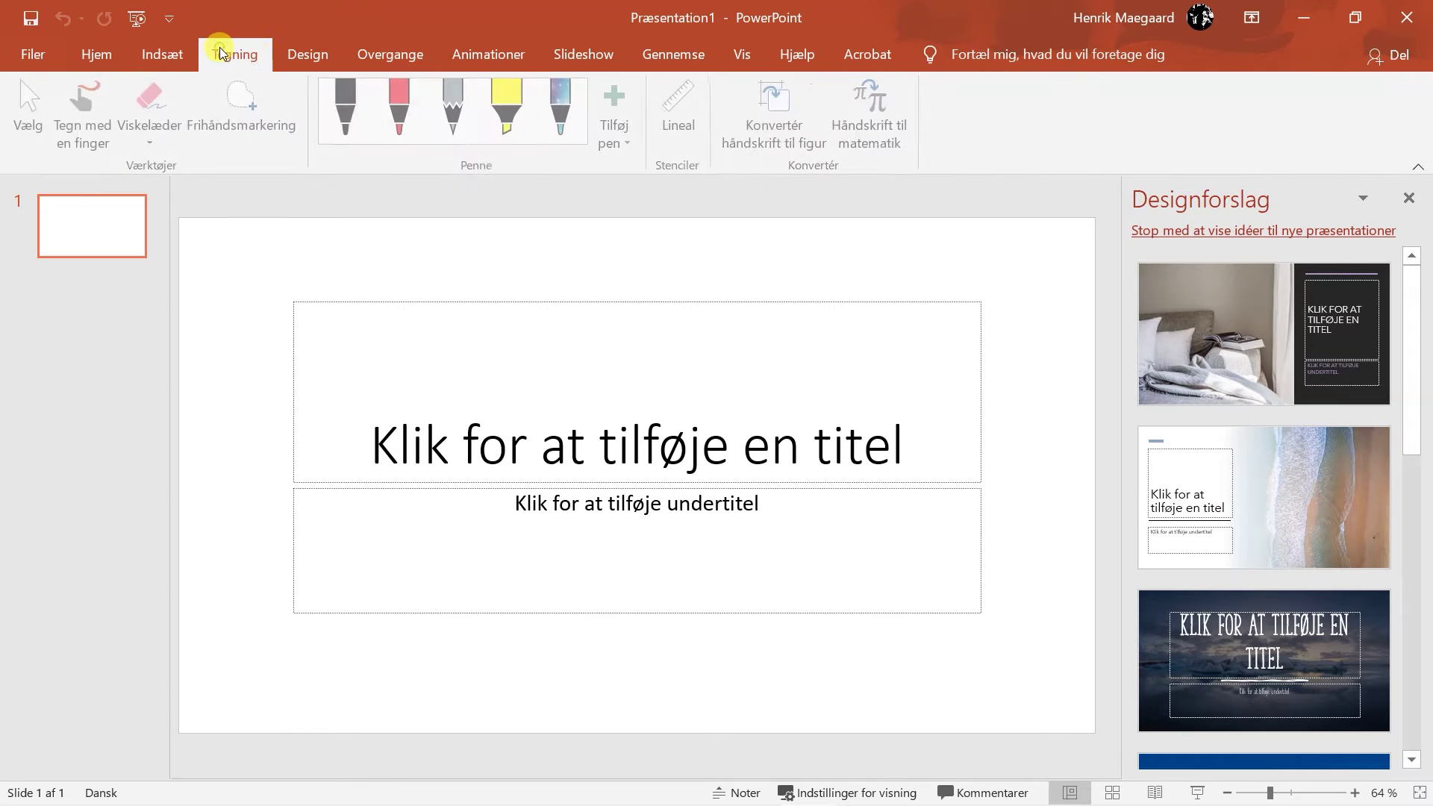
click(311, 57)
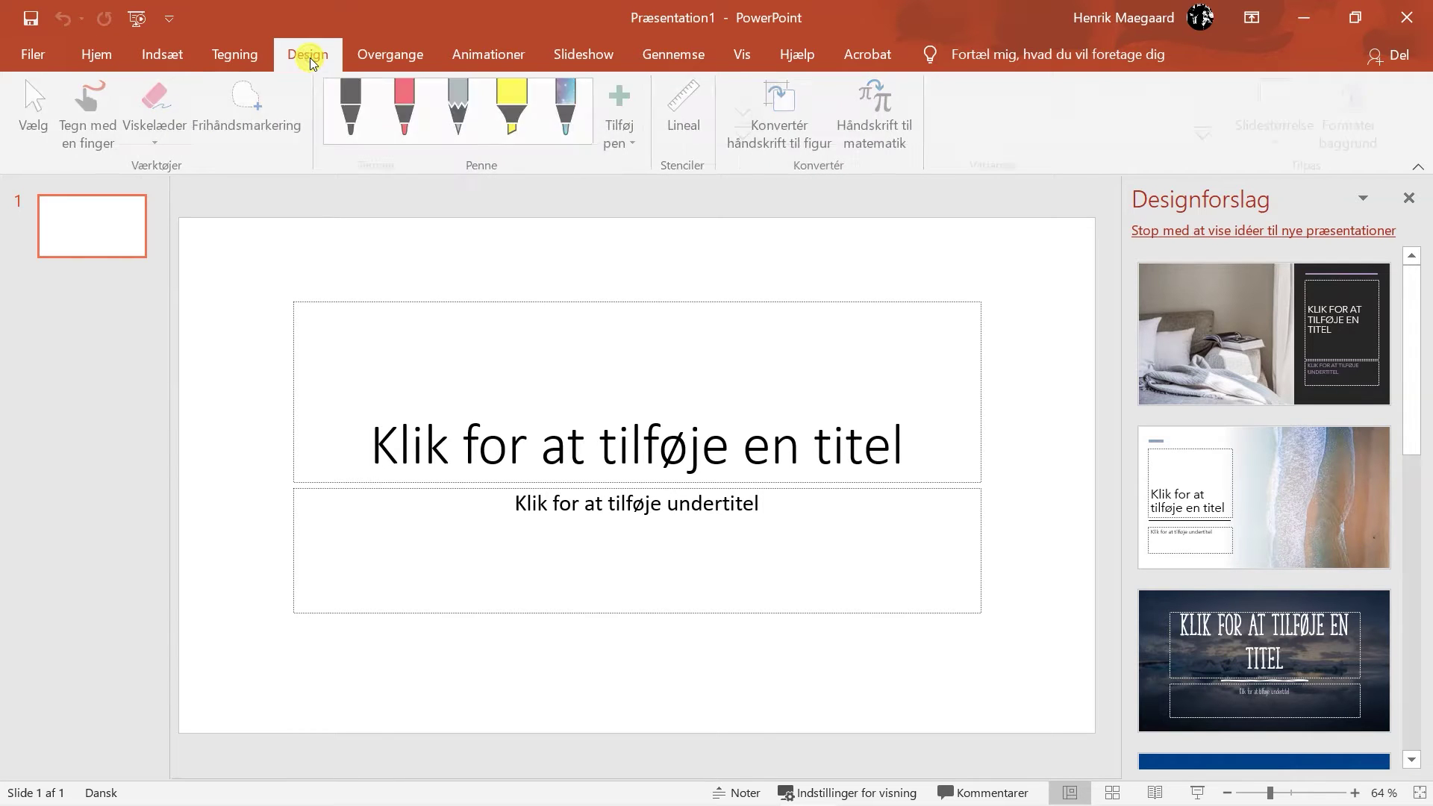
click(97, 56)
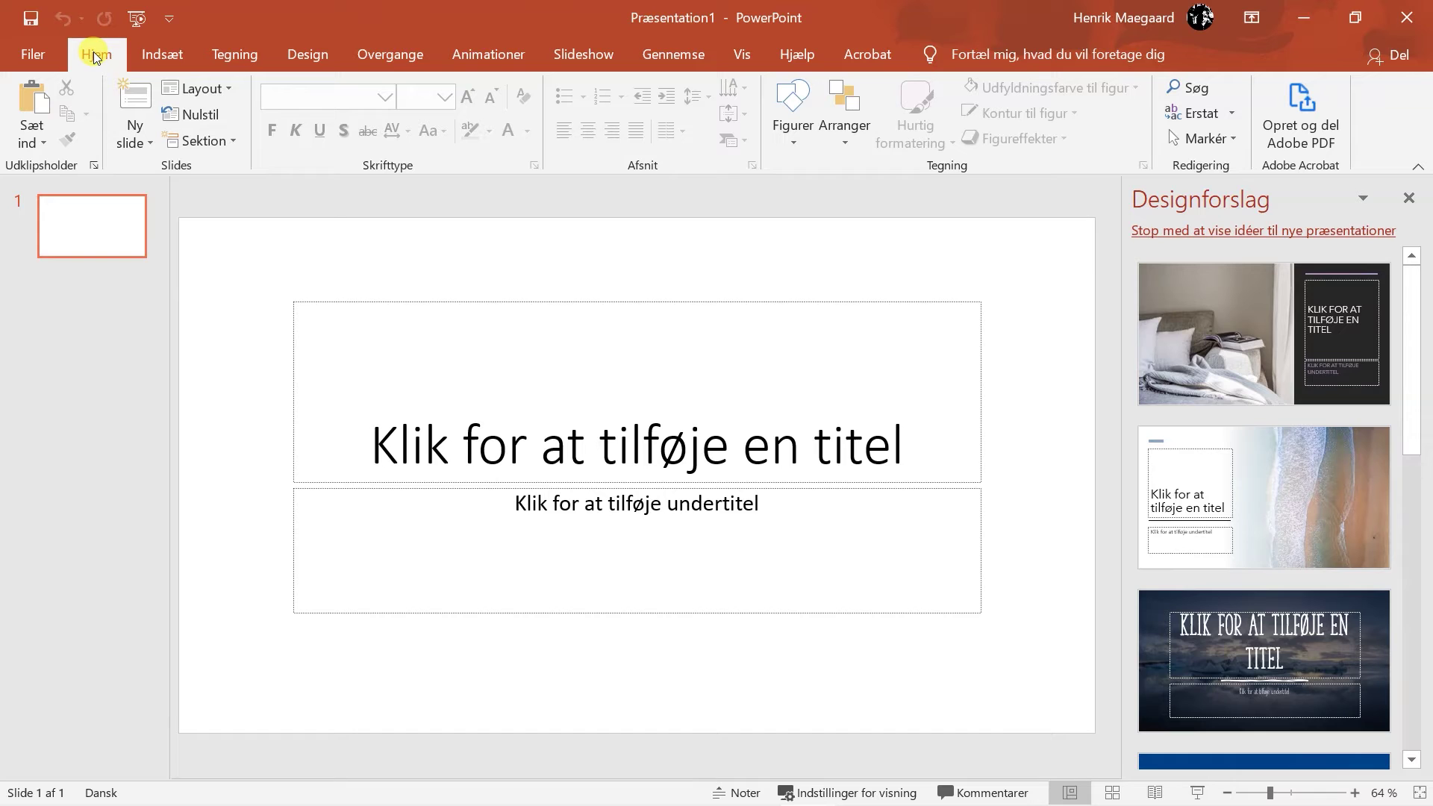
click(34, 55)
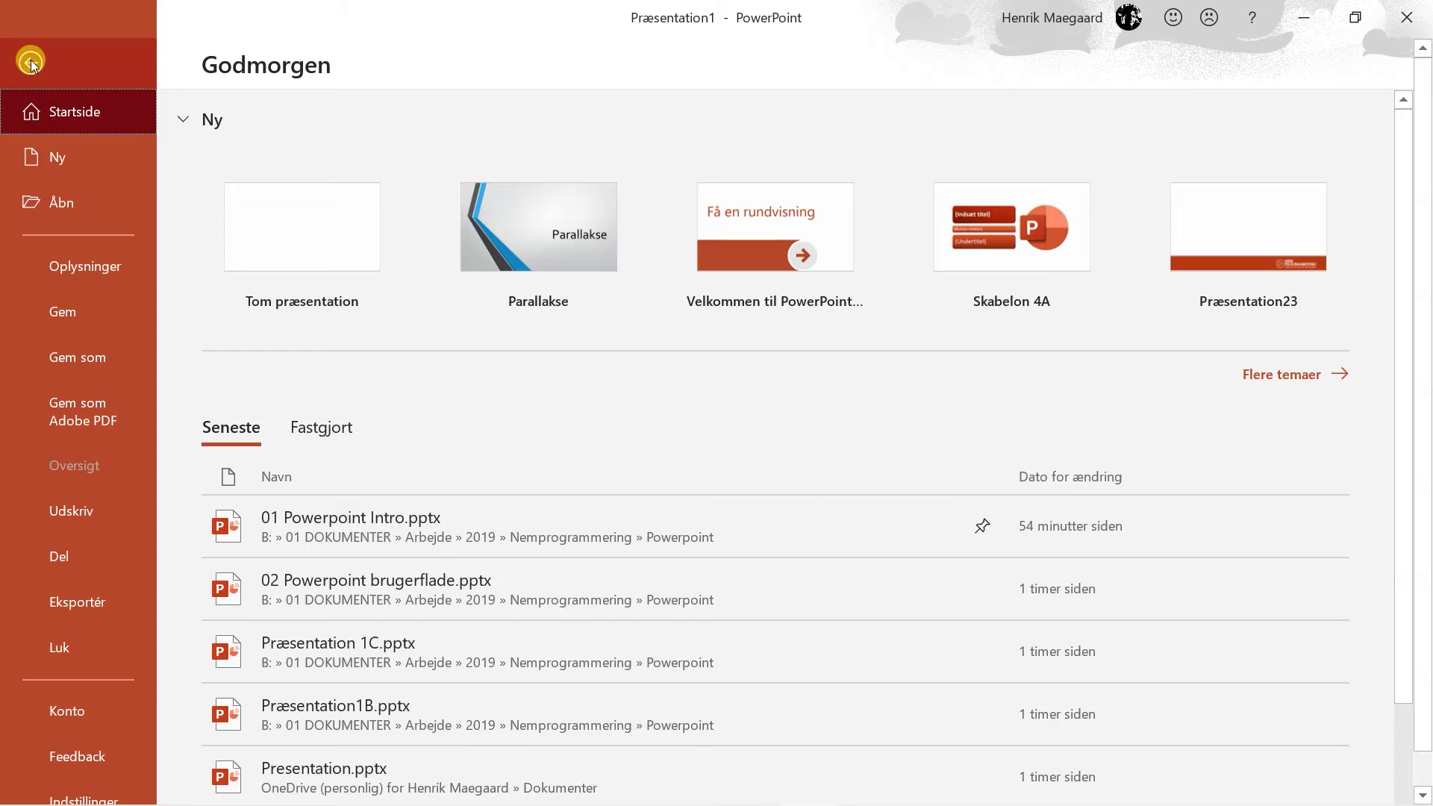
click(30, 62)
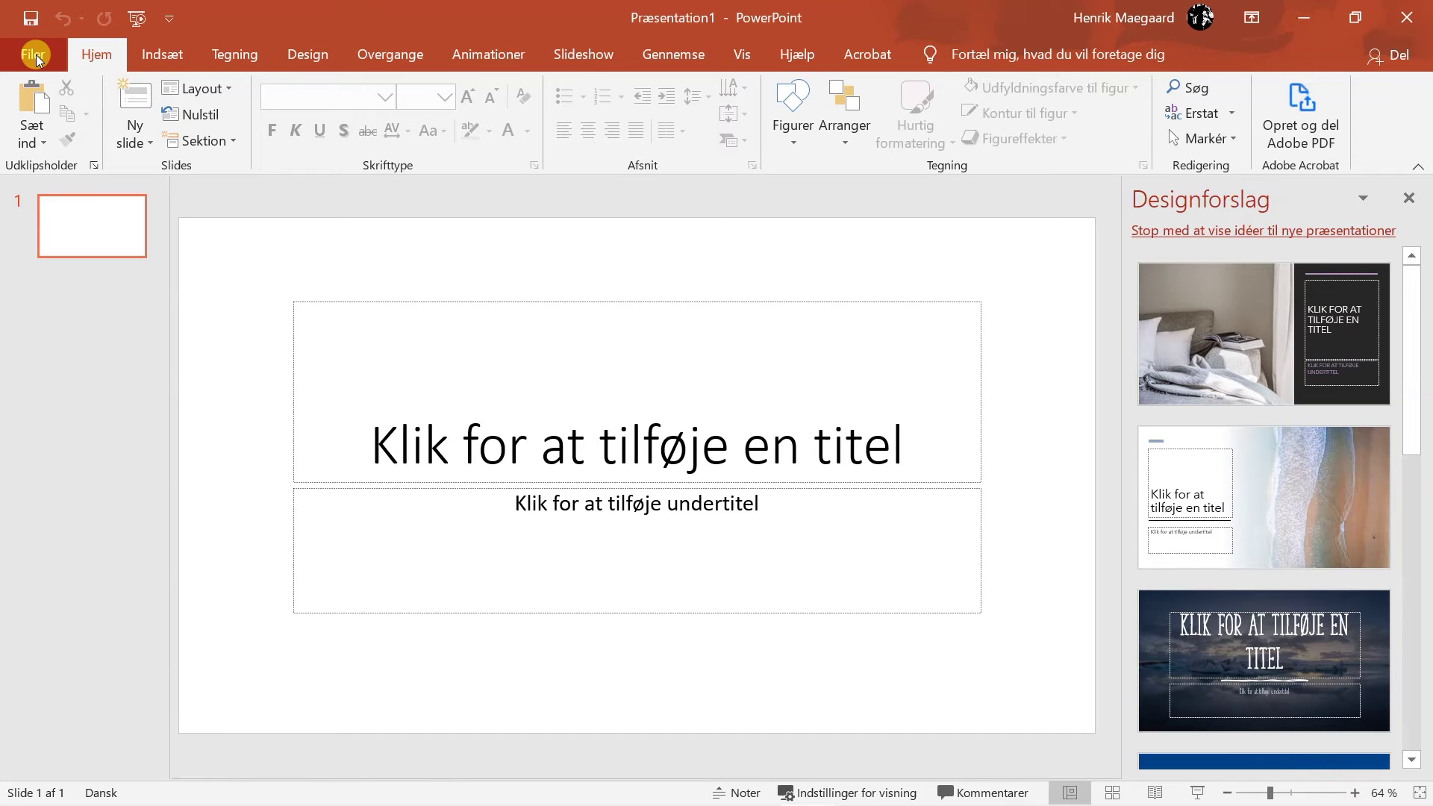
click(36, 55)
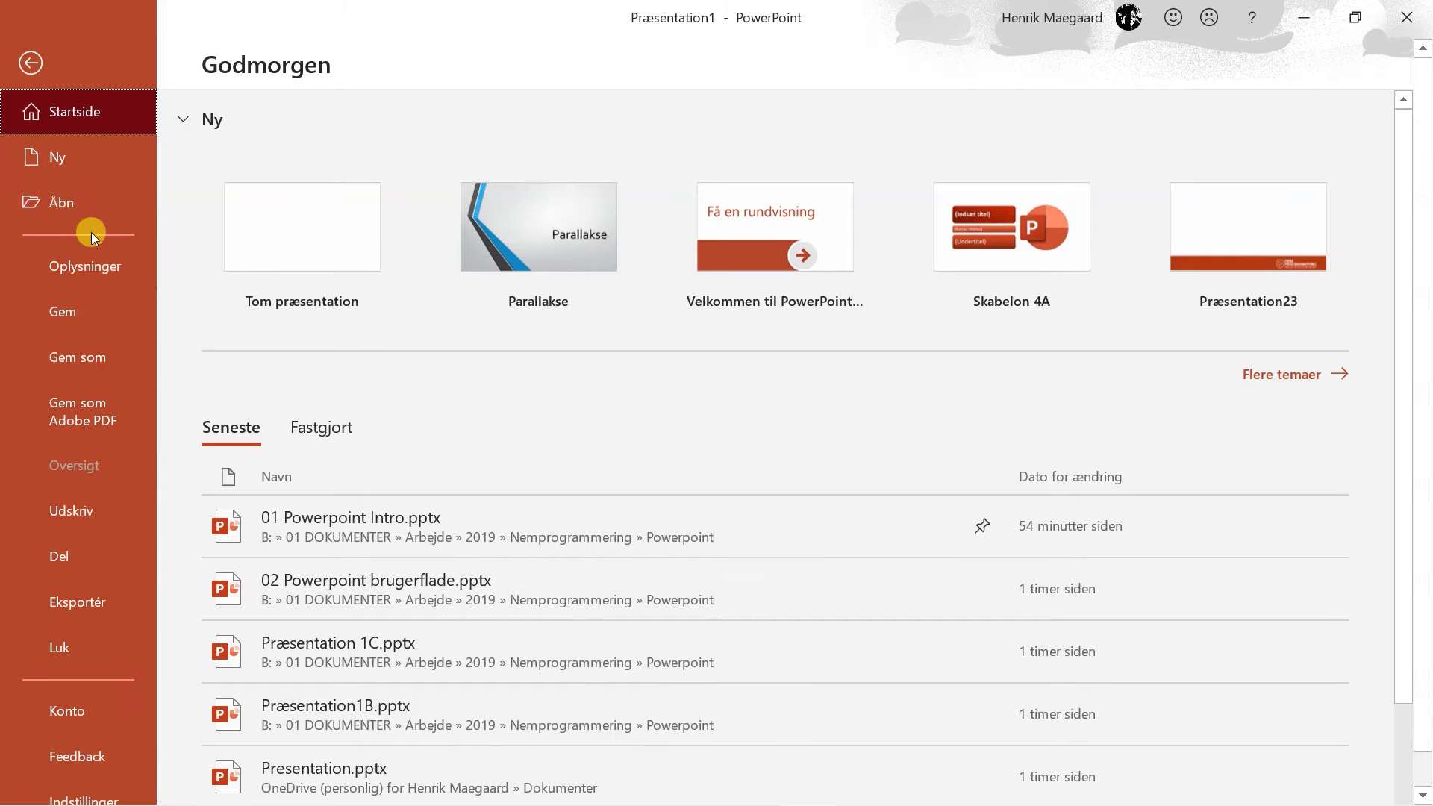
click(32, 67)
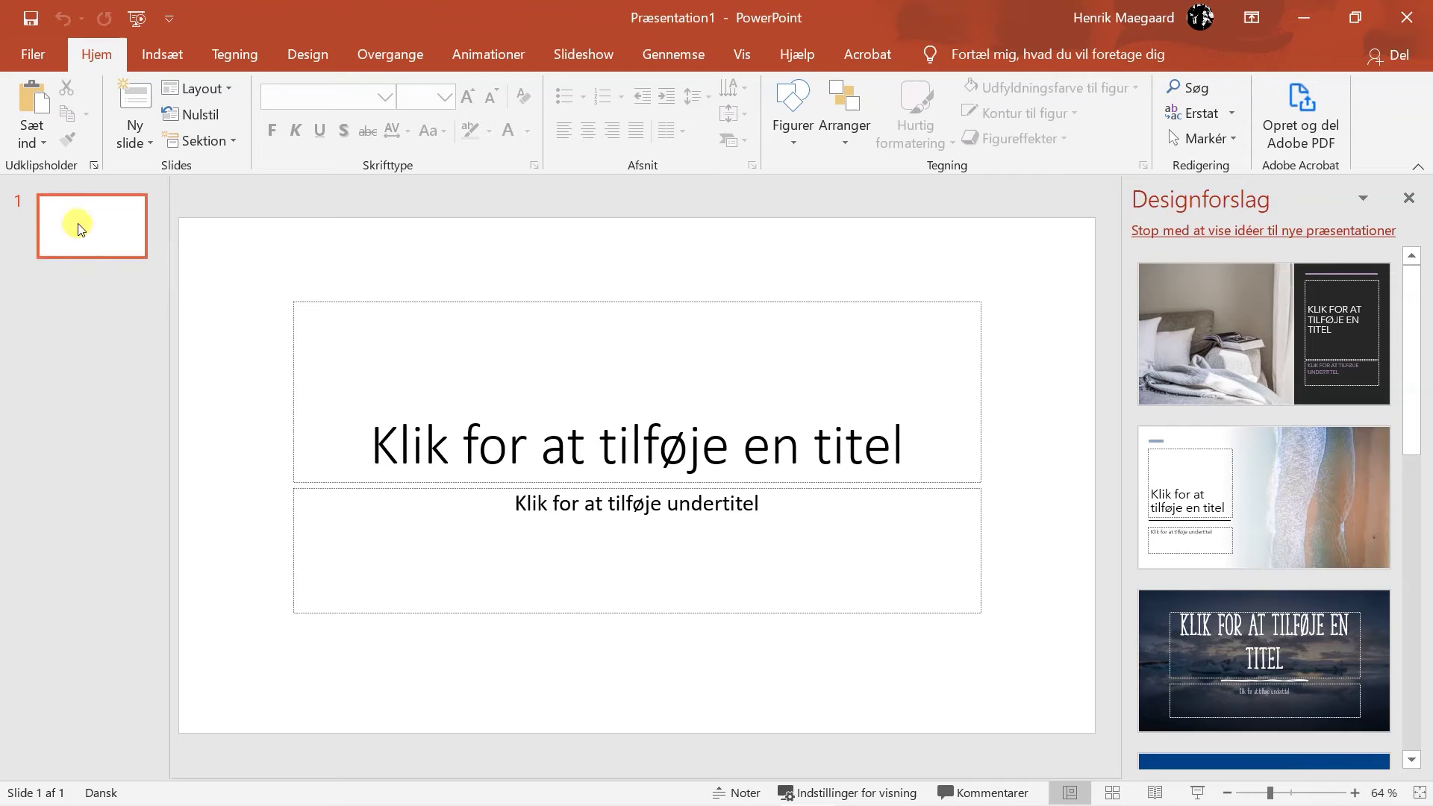
Select slide 1, close the Designforslag pane, and select the title placeholder.
click(106, 243)
click(1409, 199)
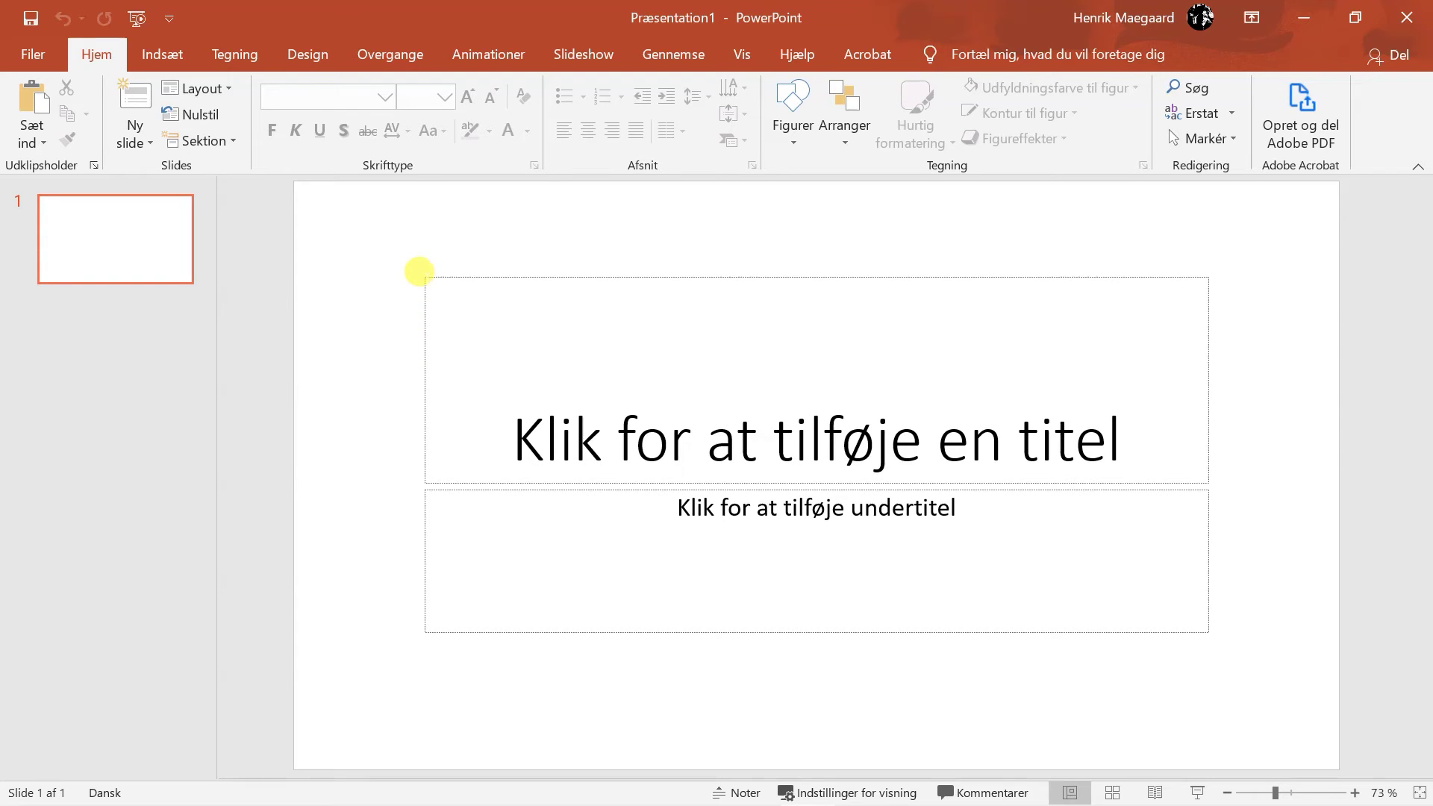
click(422, 277)
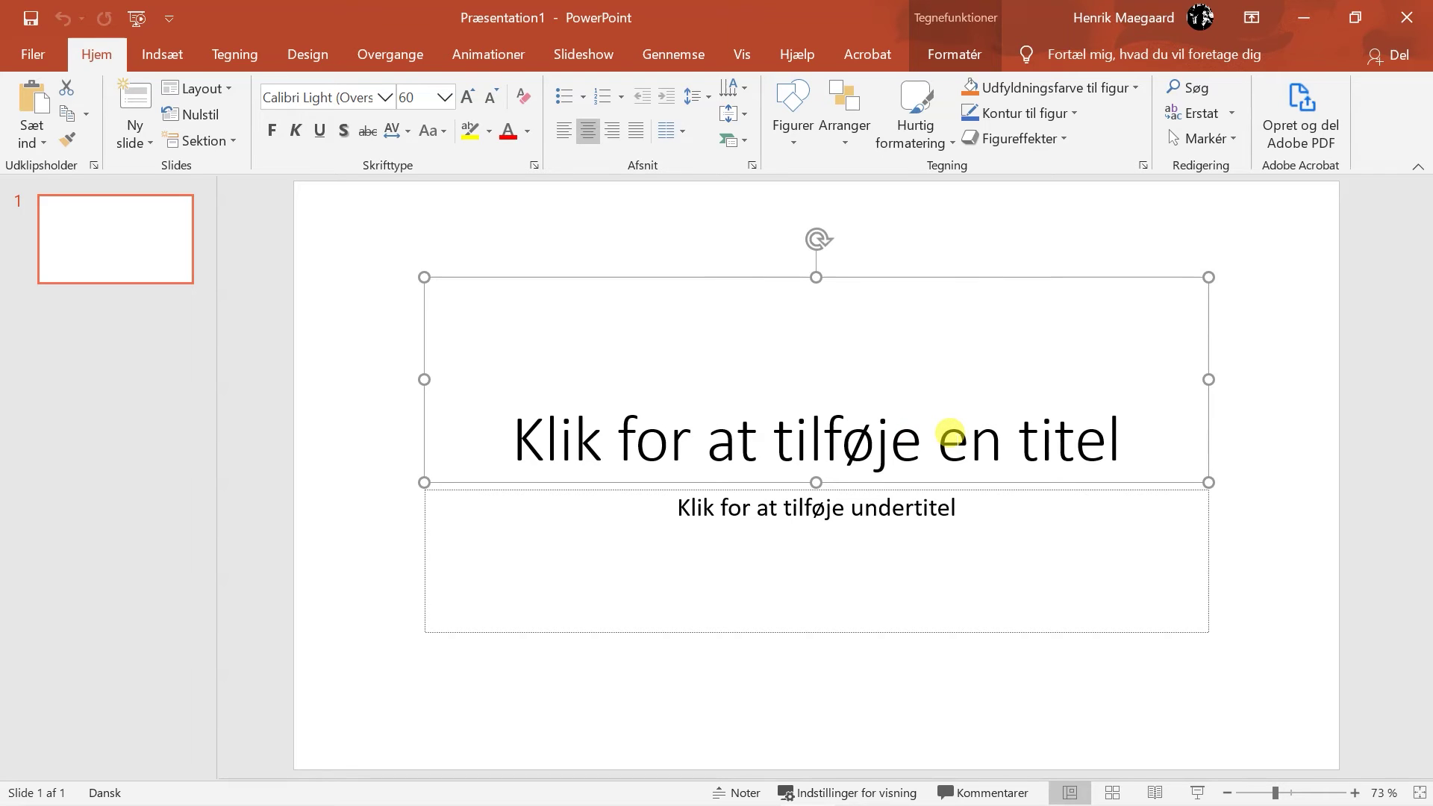
Enter 'Titel' as the slide title and 'Undertitel' as the subtitle.
click(895, 438)
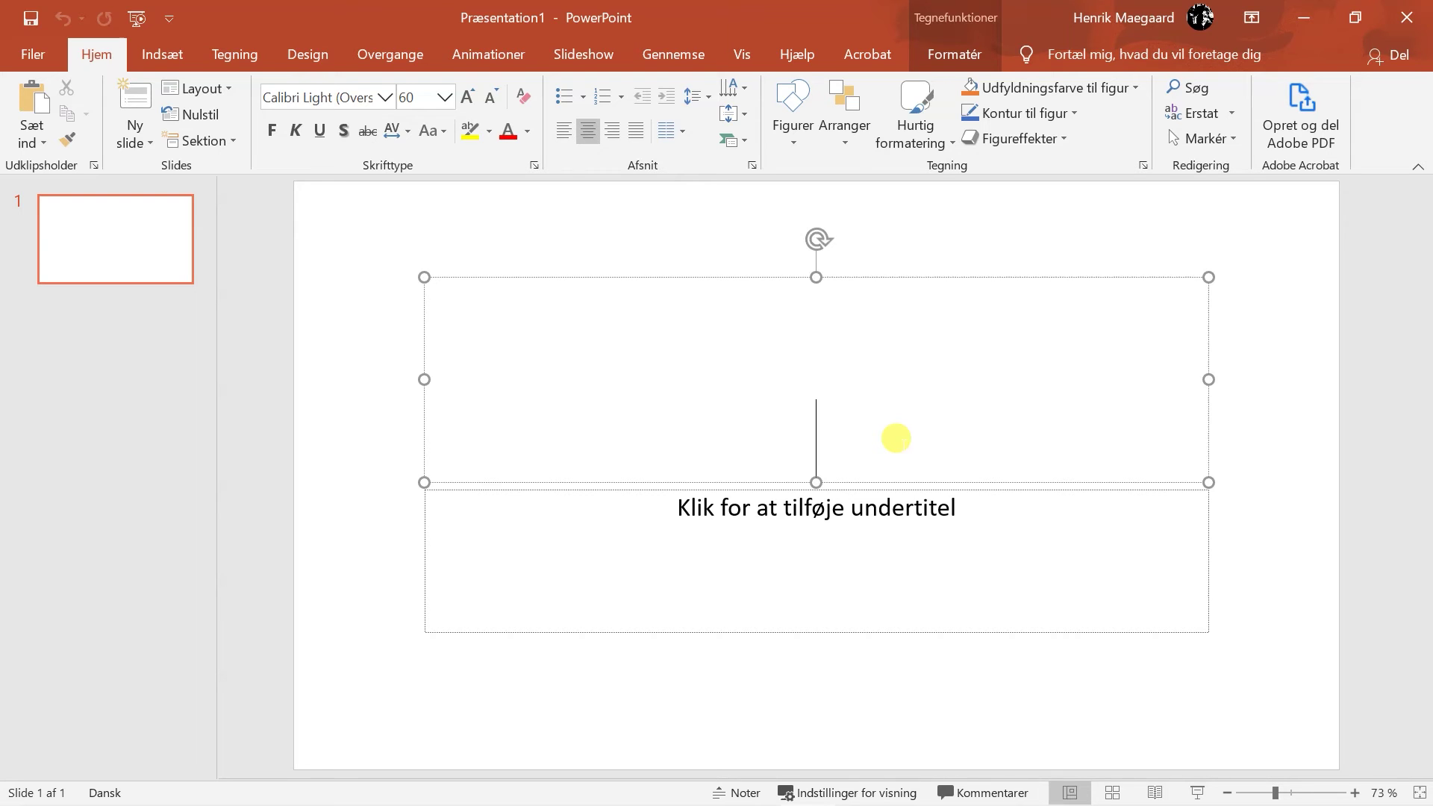
text(Titel)
key(BackSpace)
text(el)
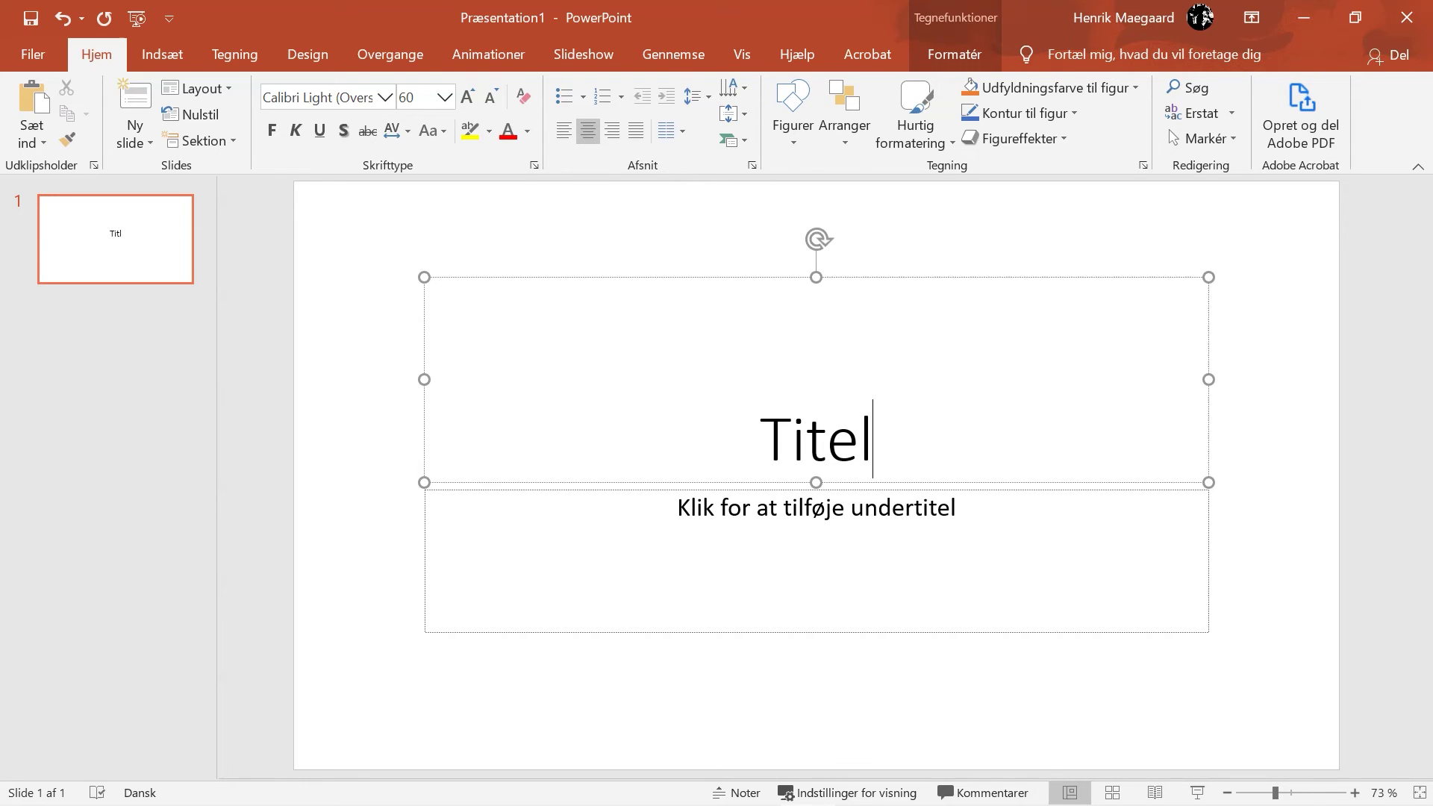
click(906, 496)
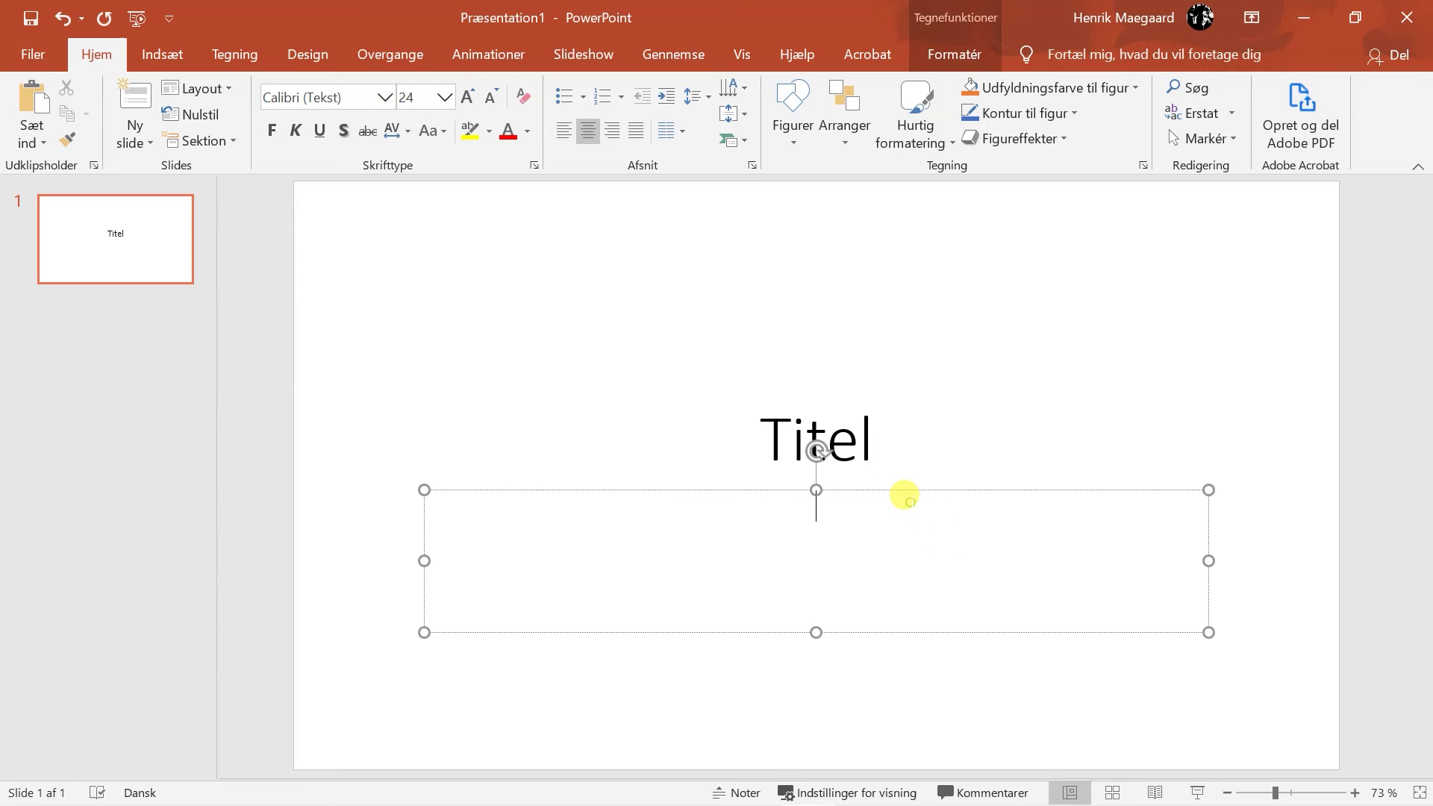
text(Undertitel)
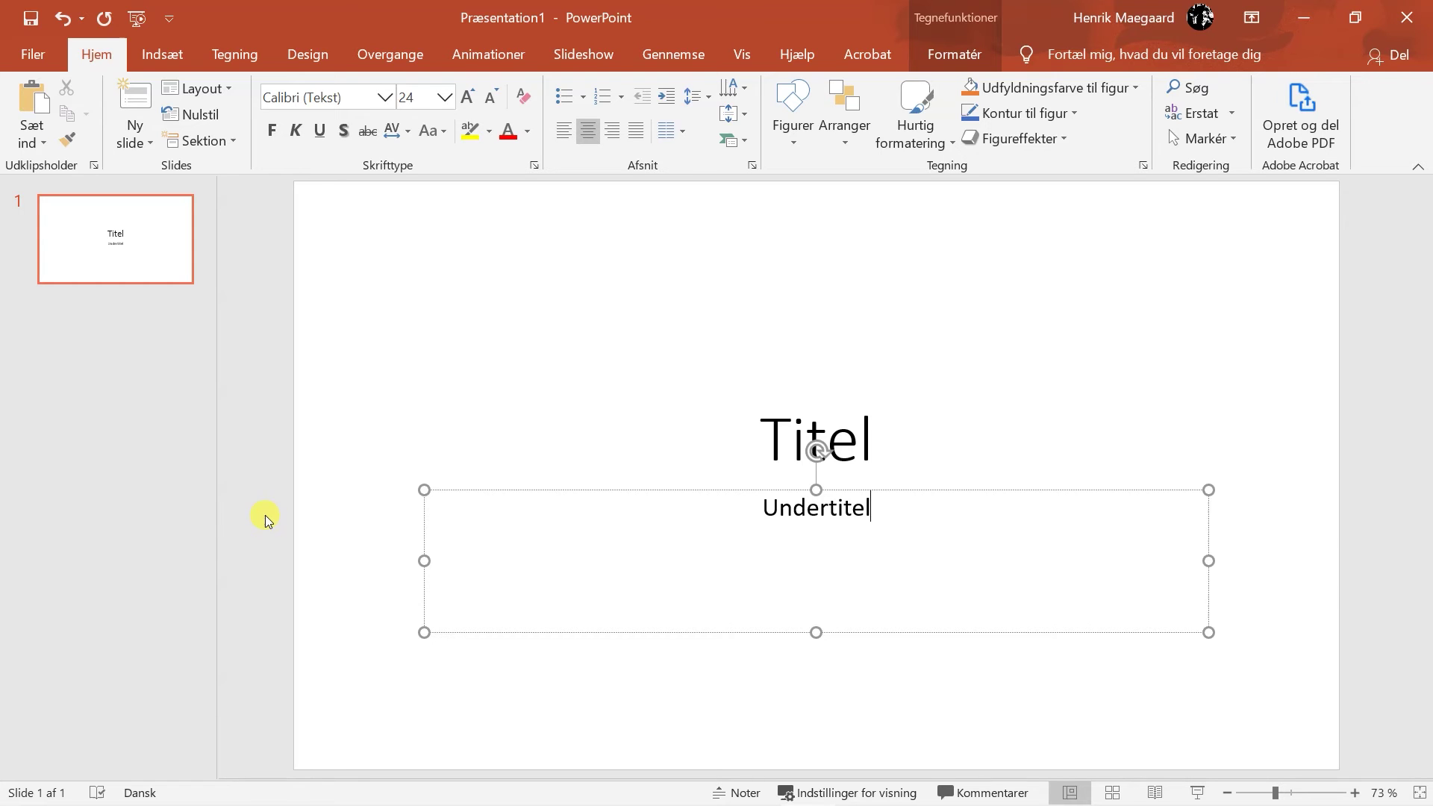
click(329, 515)
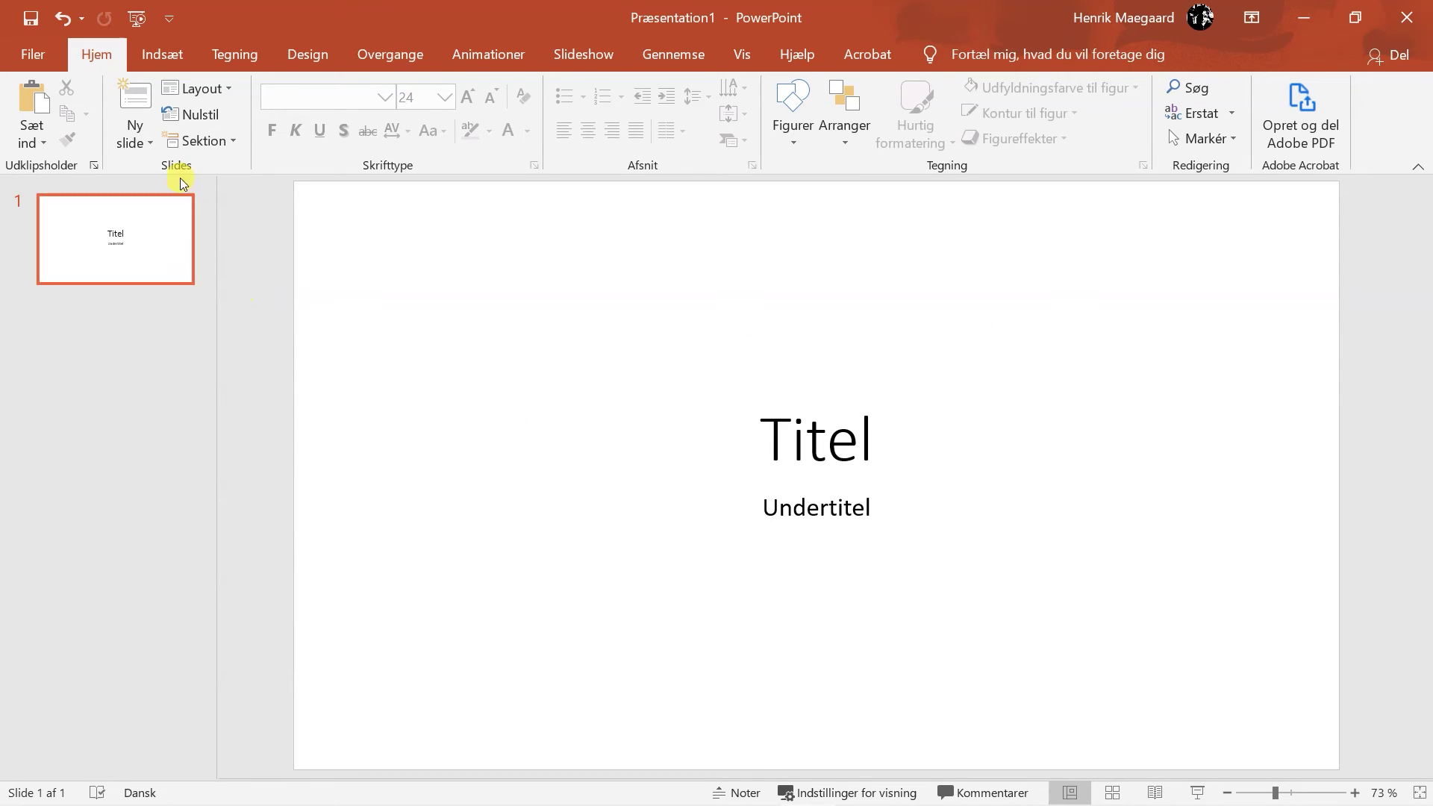
Add a second title-and-content slide, review both slides, and show the Ny slide layouts.
click(137, 95)
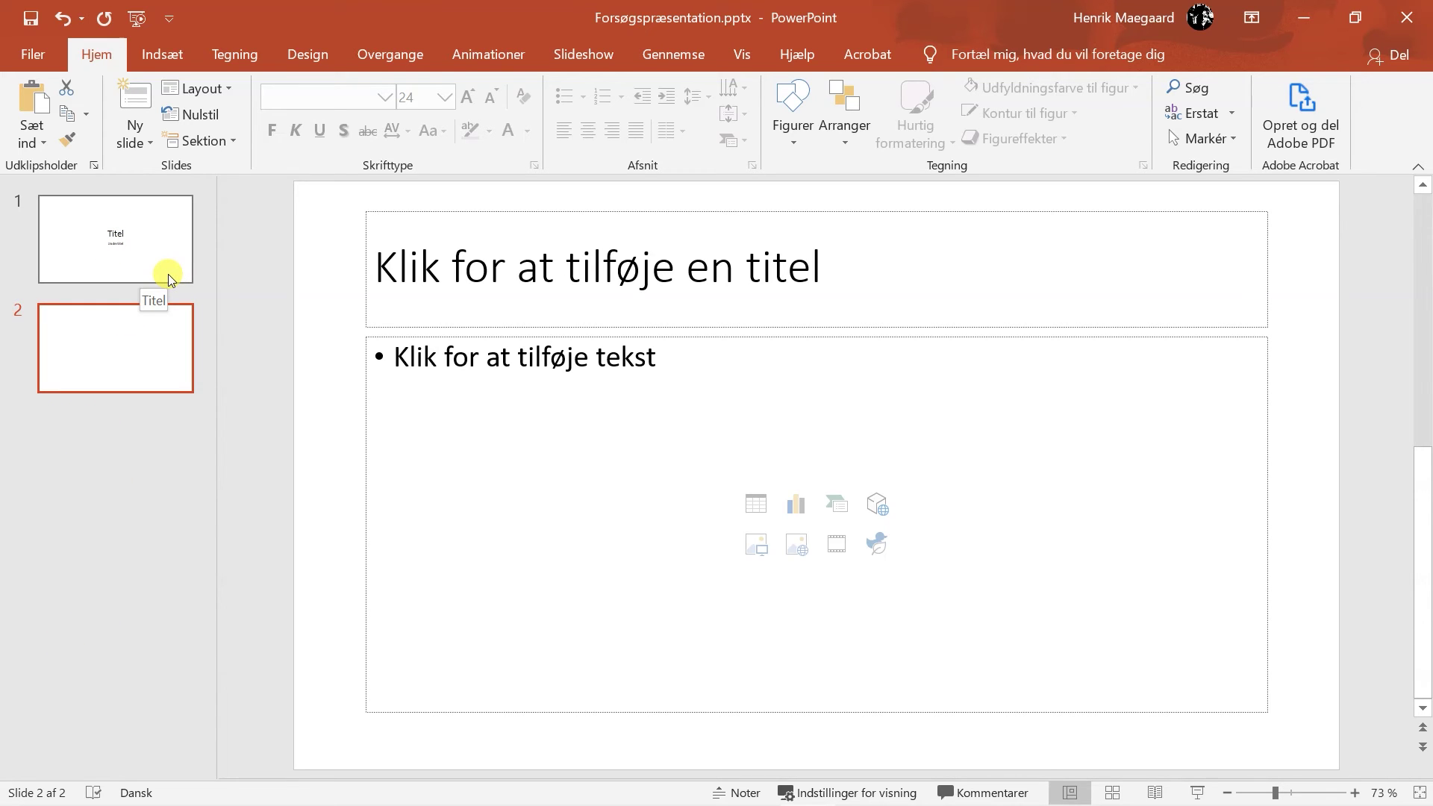
click(158, 257)
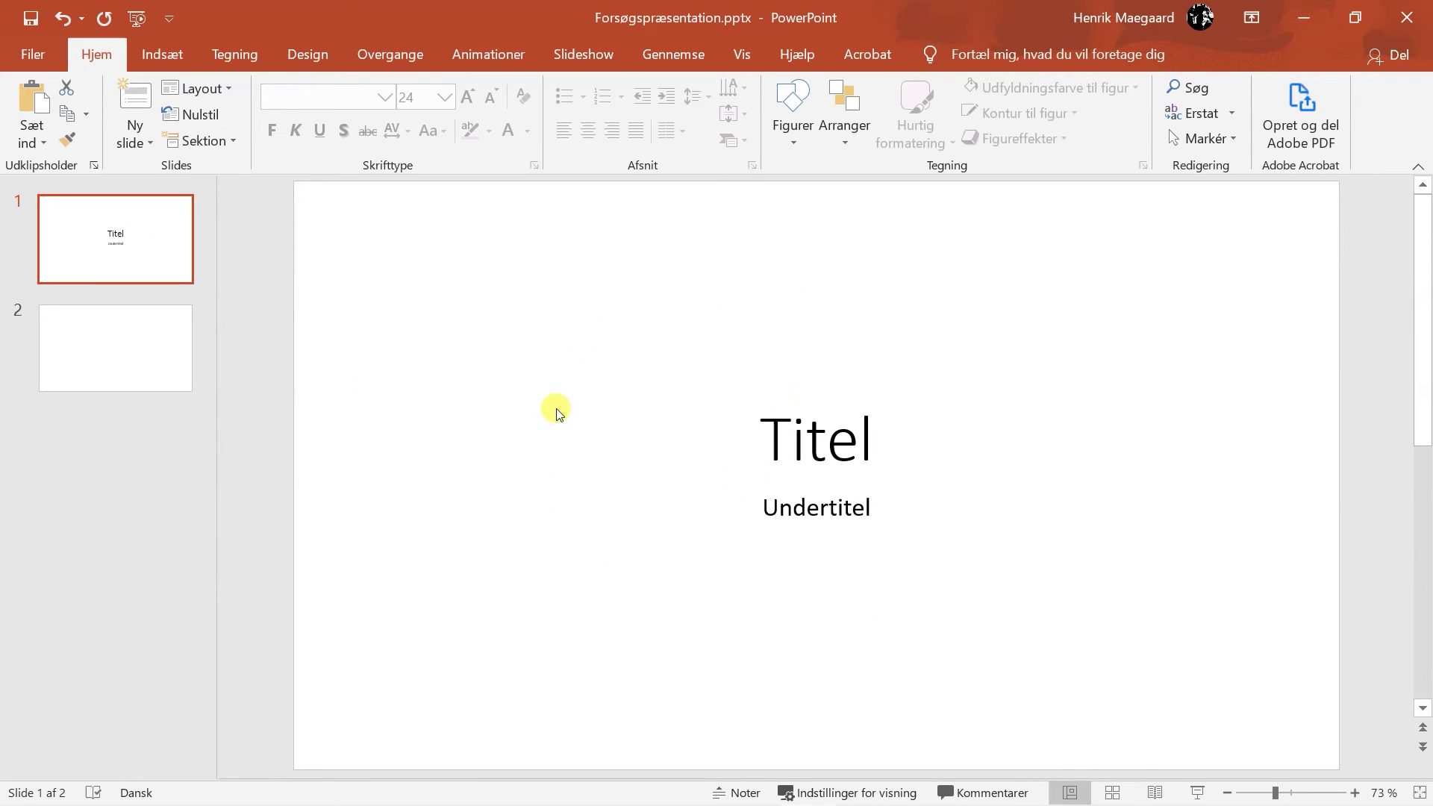
click(125, 348)
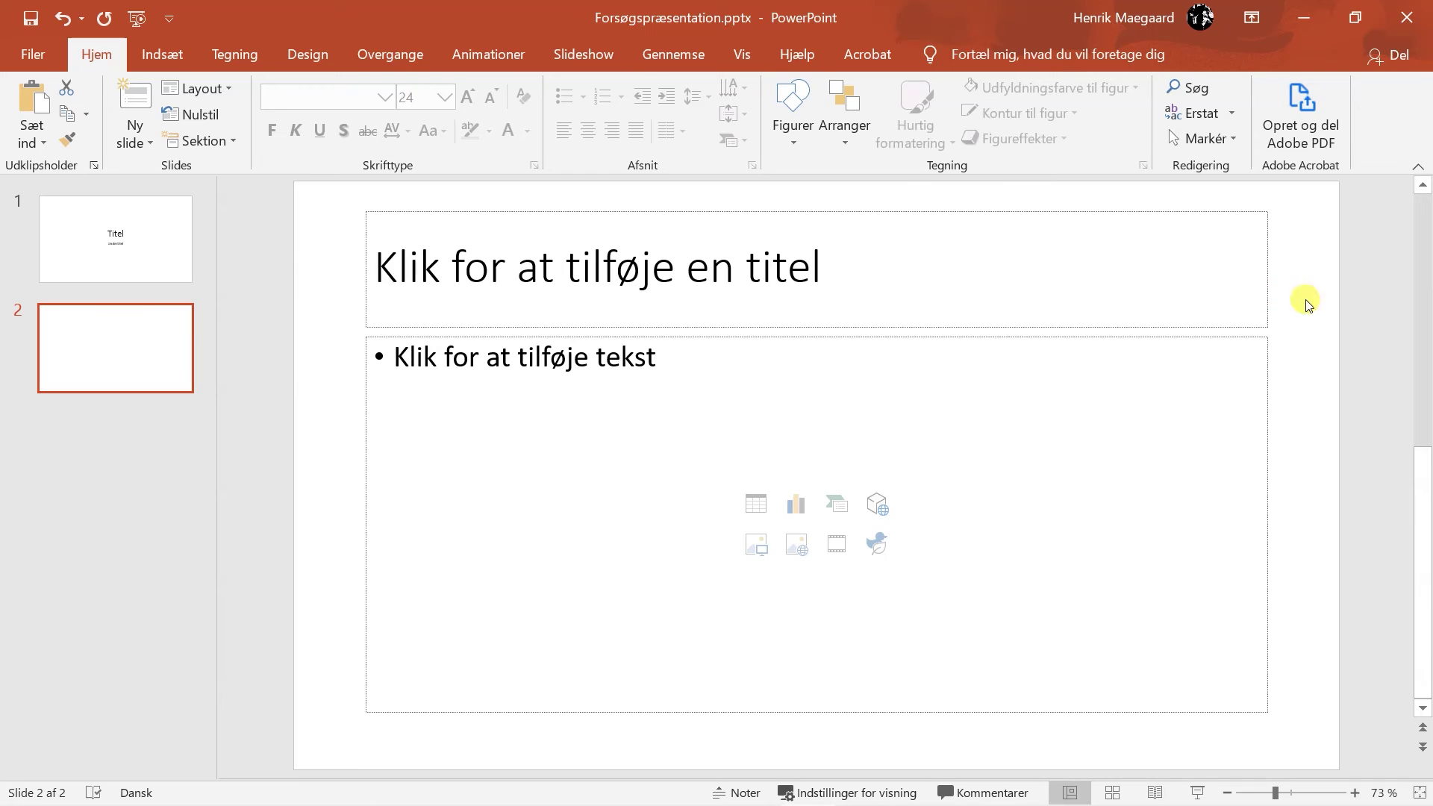
click(151, 142)
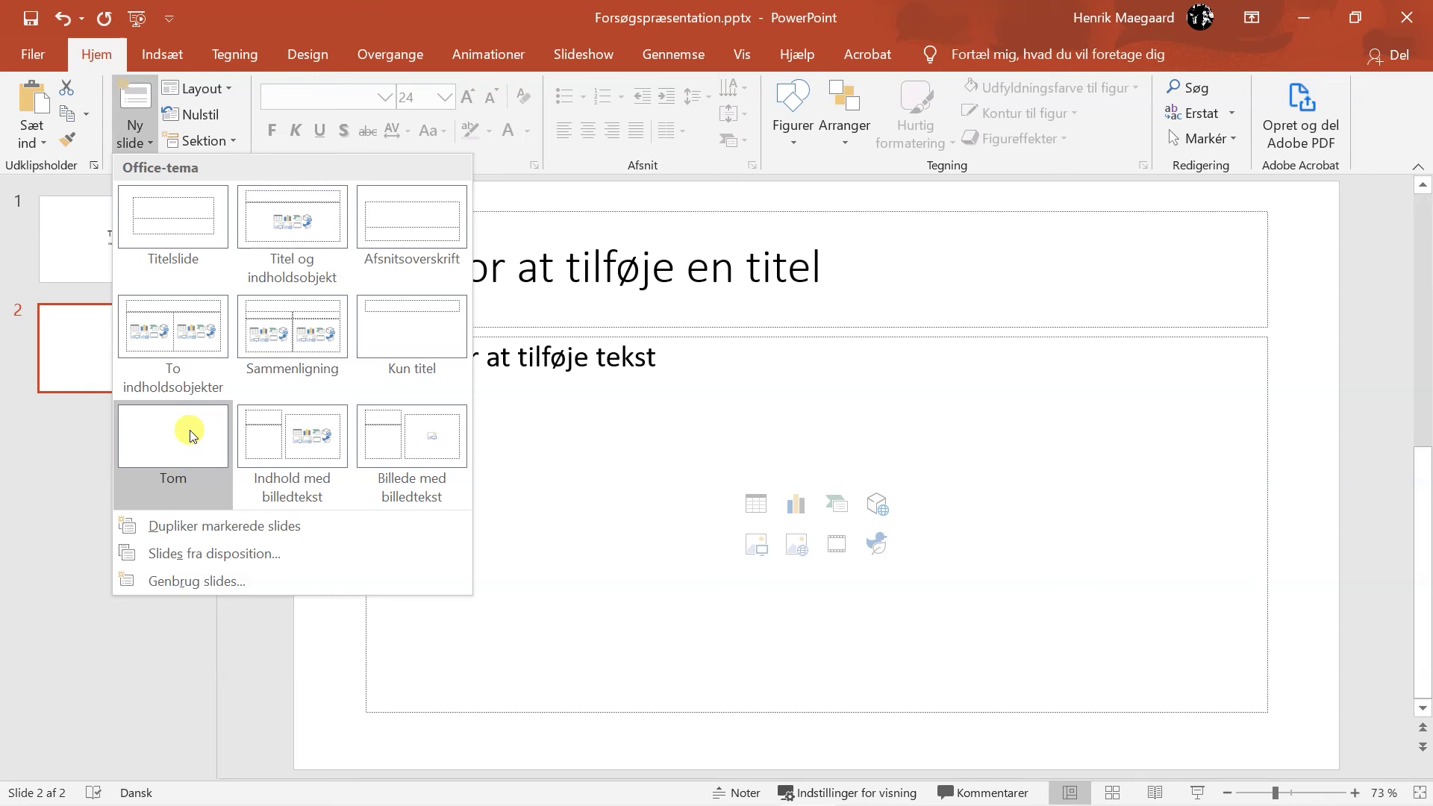
Add a third slide with the Indhold med billedtekst layout and go to the Filer view.
click(311, 431)
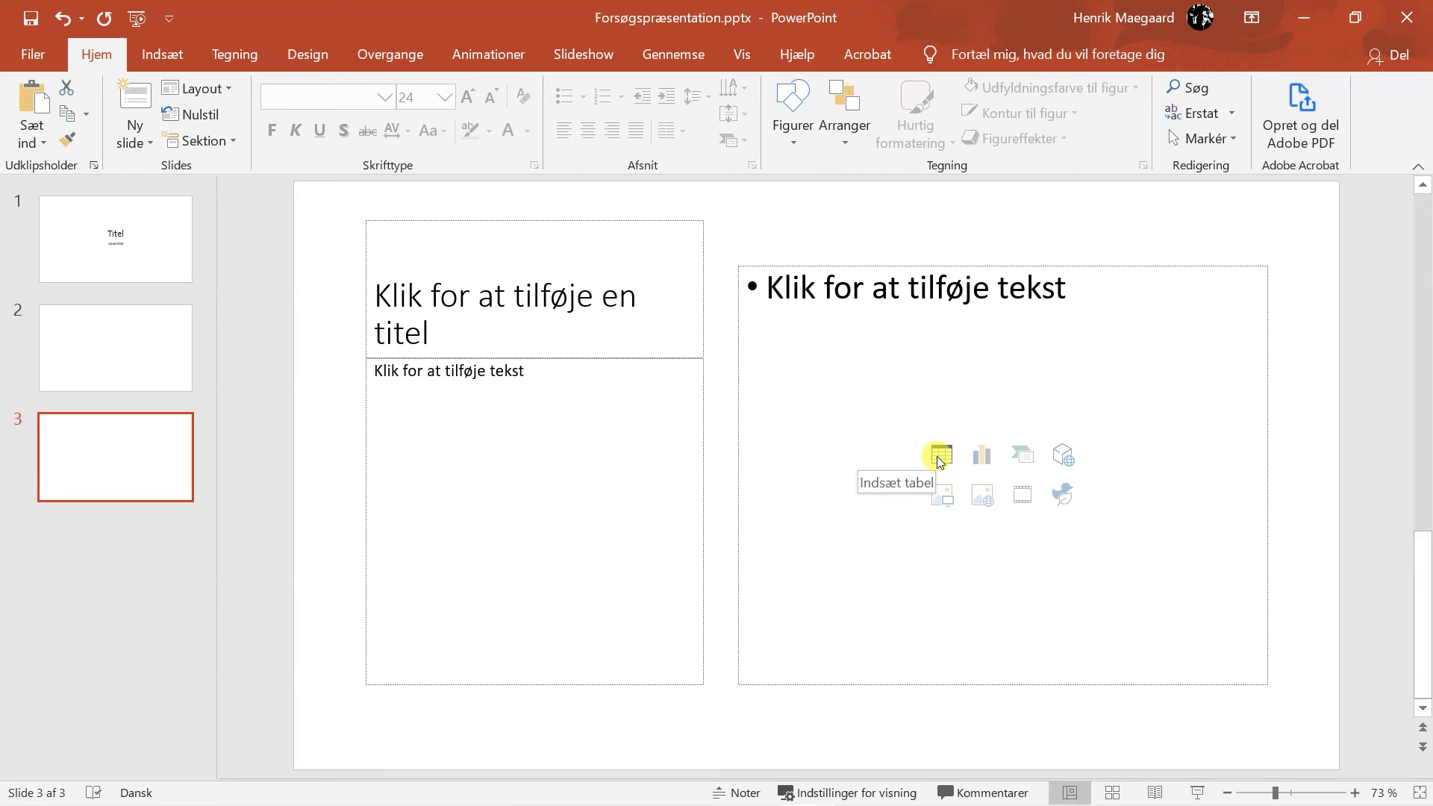
click(989, 457)
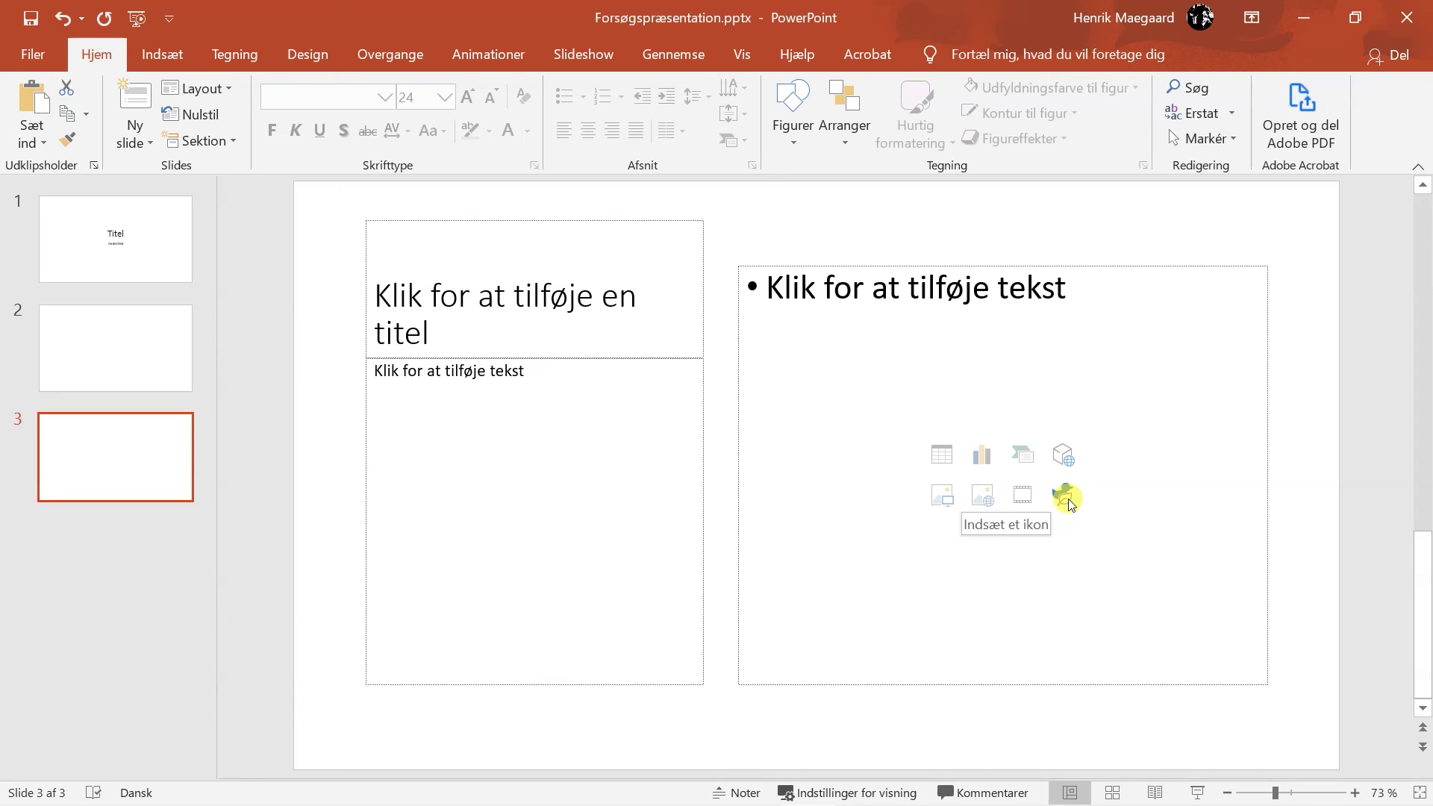
click(1068, 499)
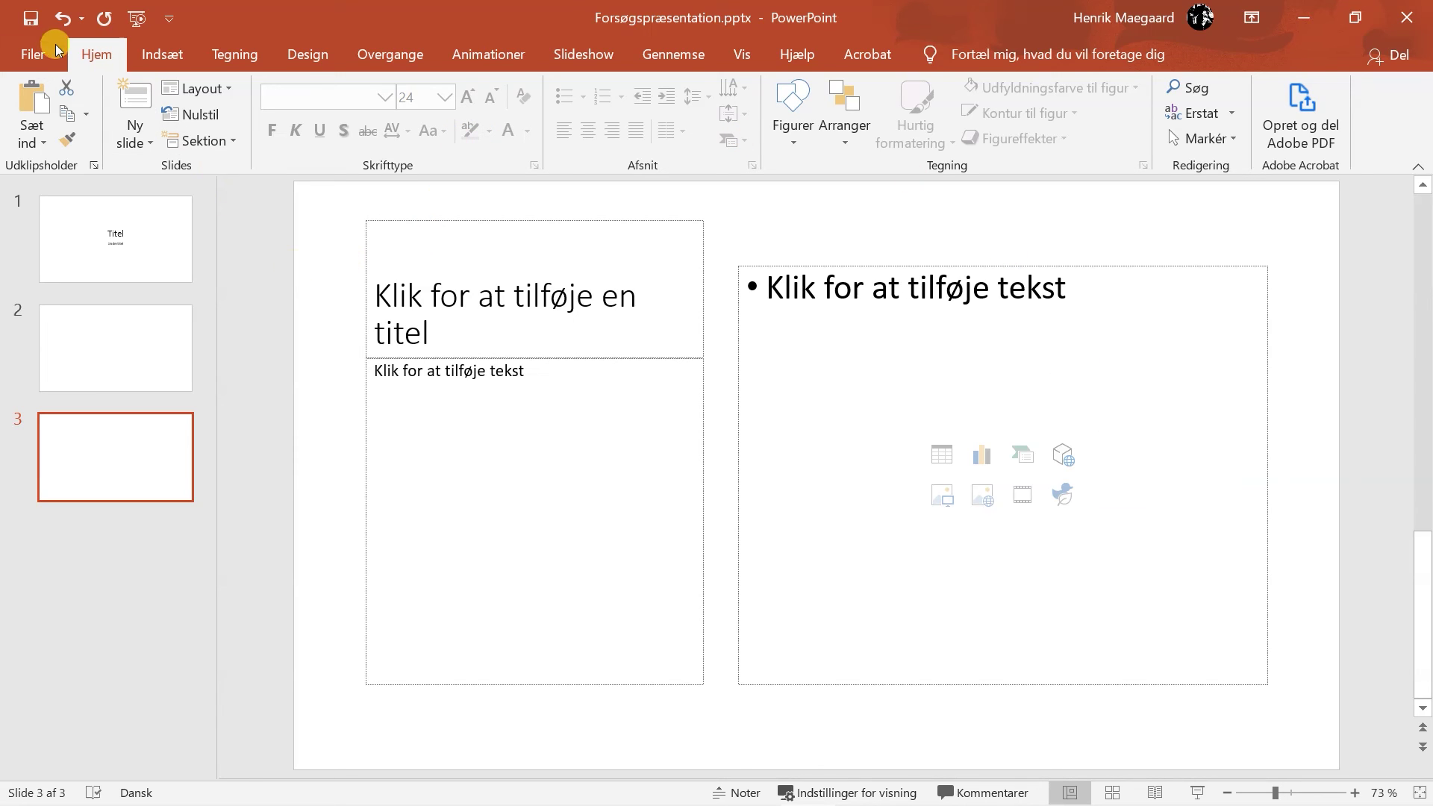
click(35, 54)
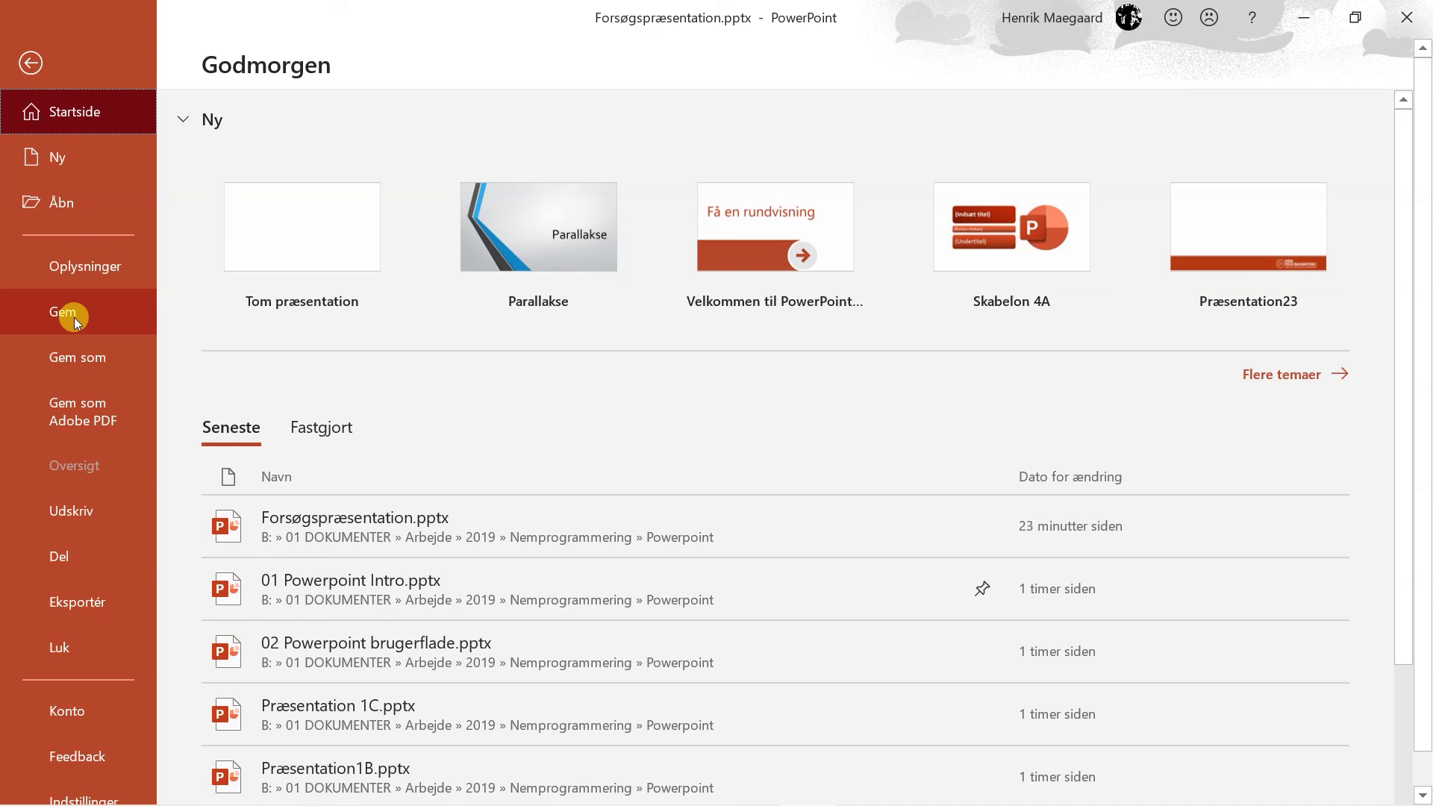
Choose Gem som in the backstage view.
click(105, 365)
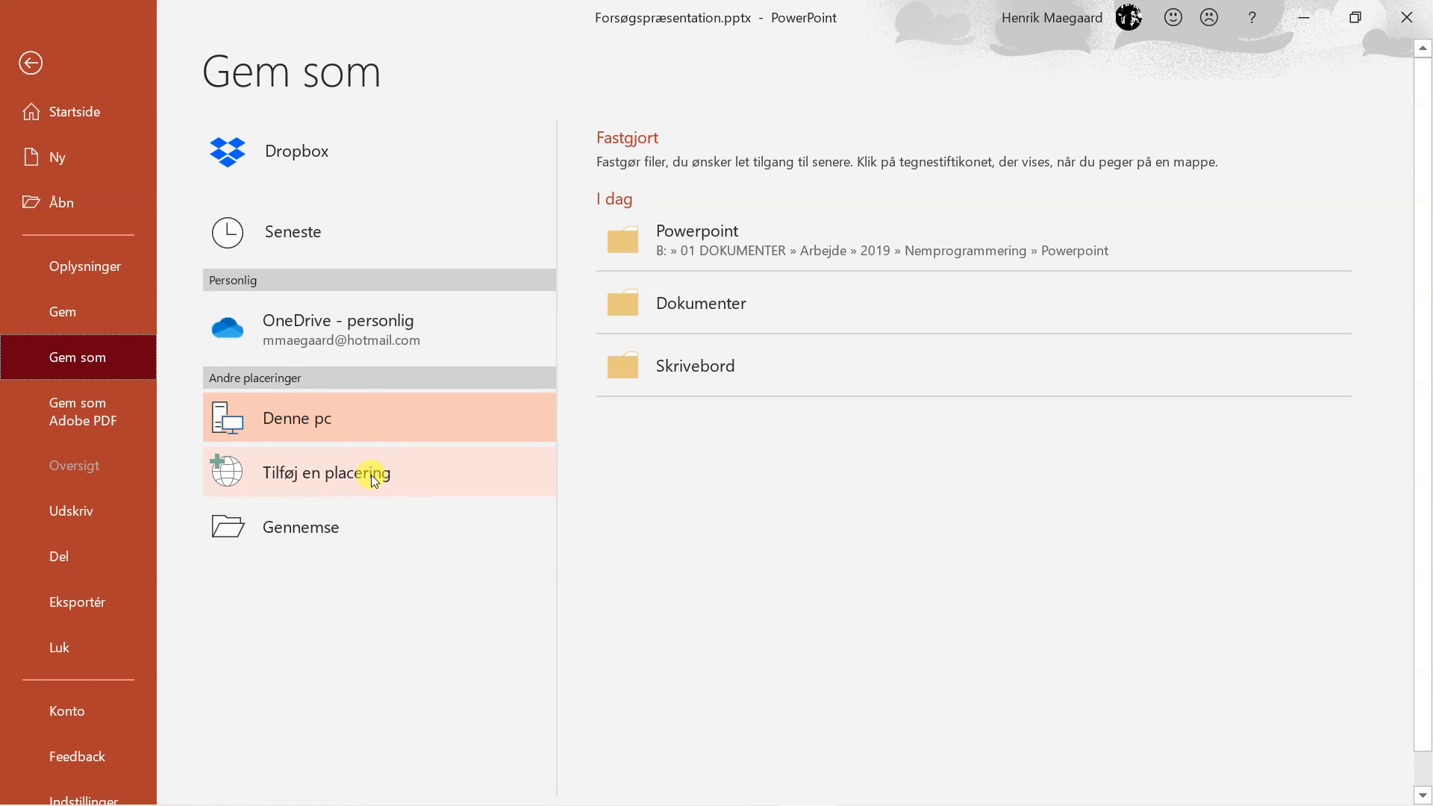
Save over the existing Forsøgspræsentation.pptx in the Powerpoint folder, confirming the replacement.
click(702, 241)
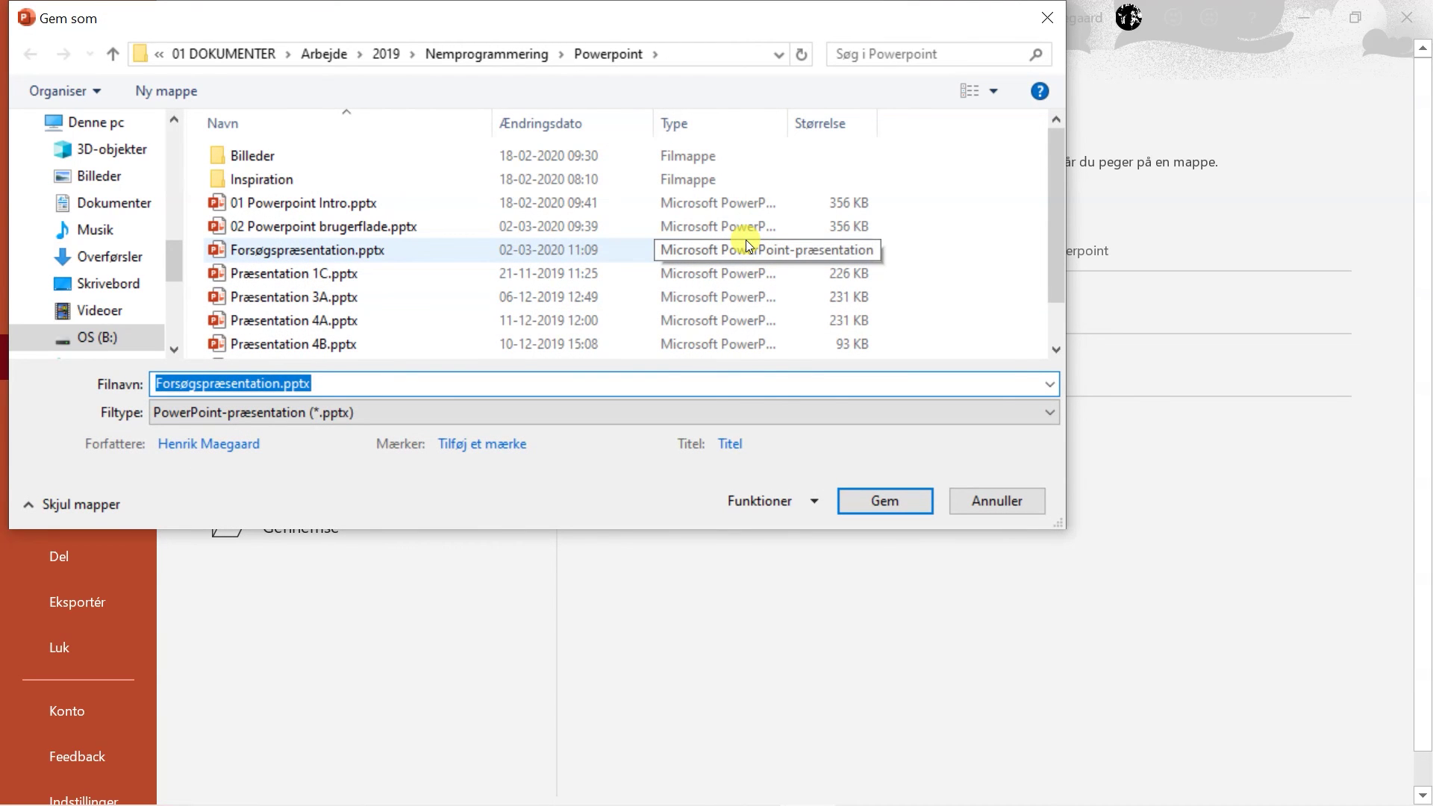
click(317, 254)
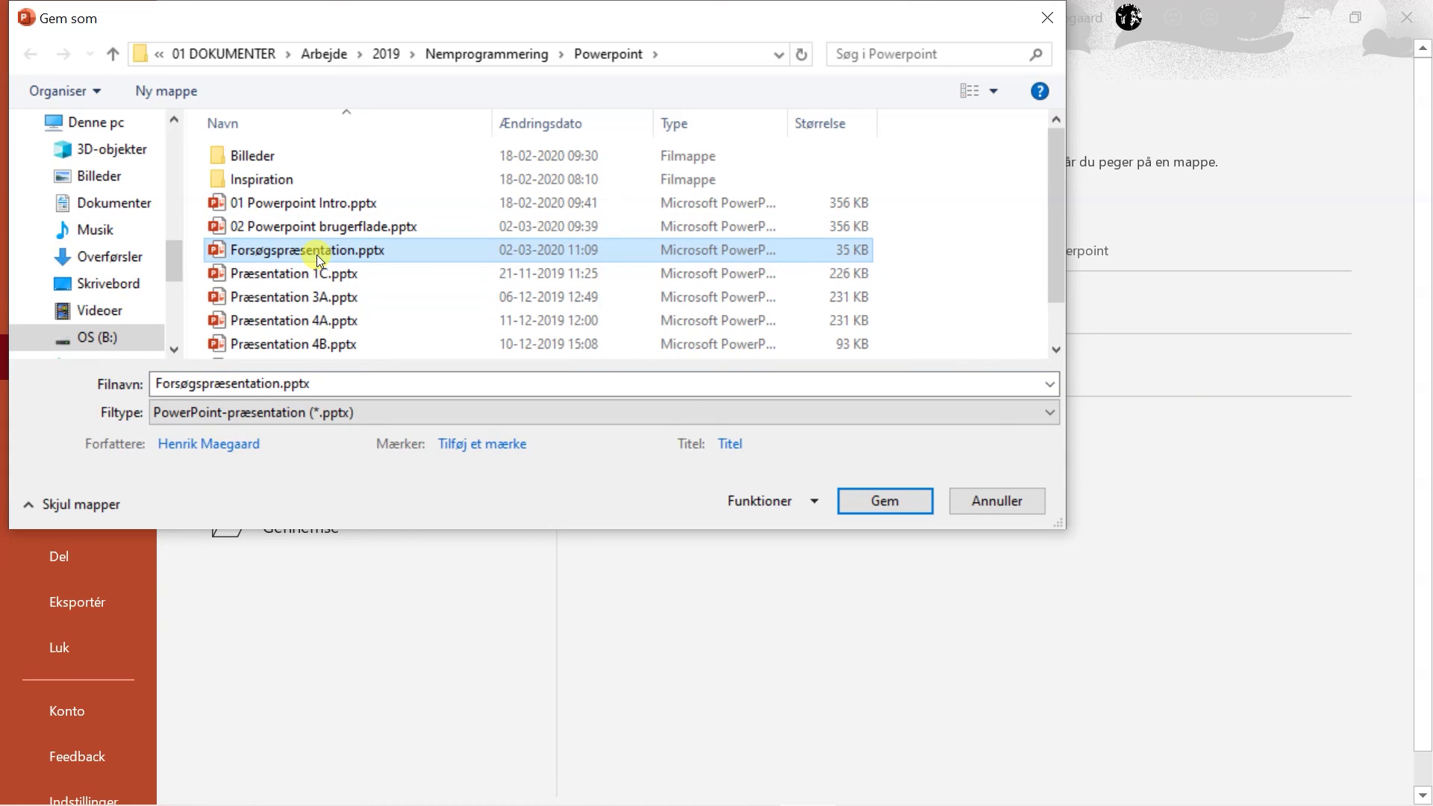
click(877, 500)
click(776, 409)
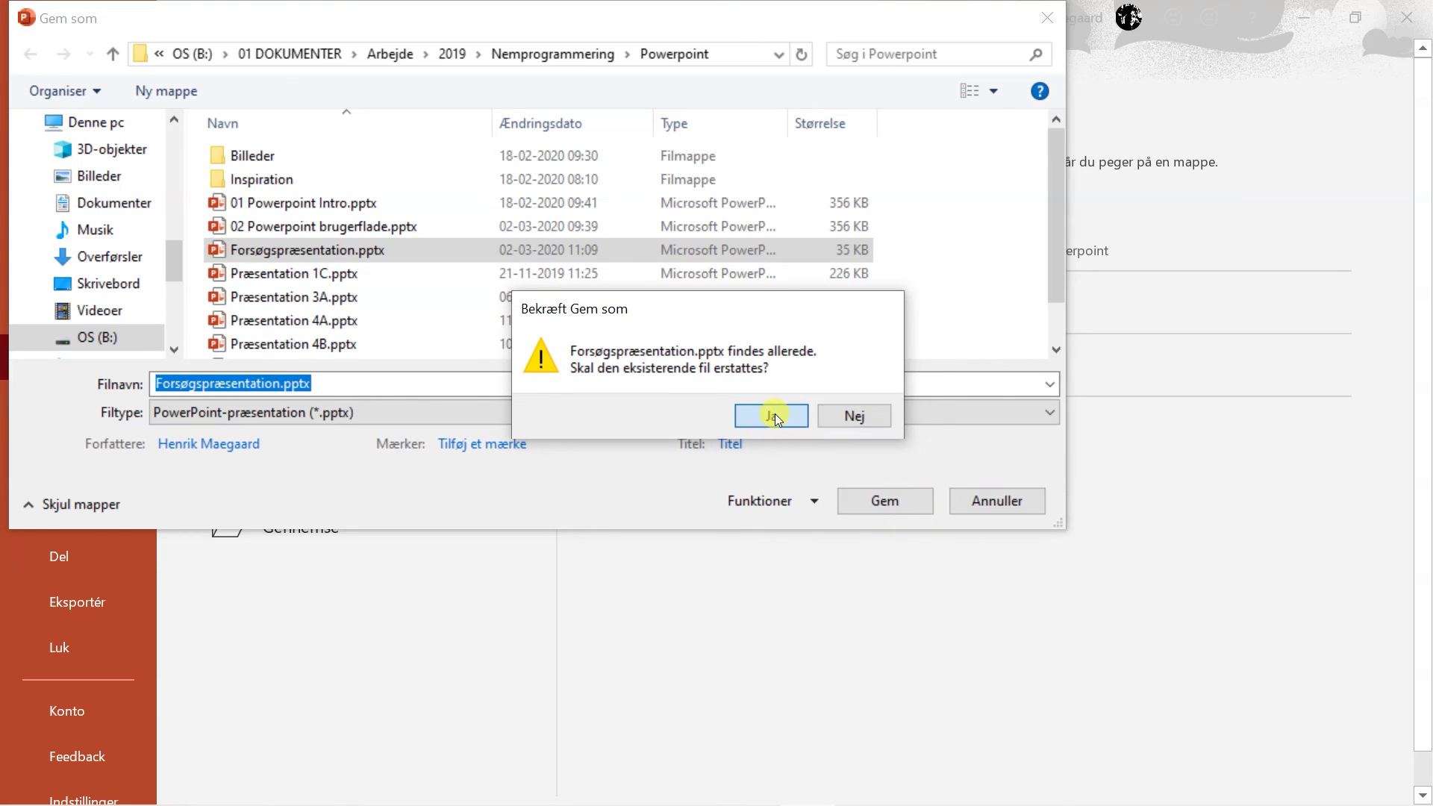